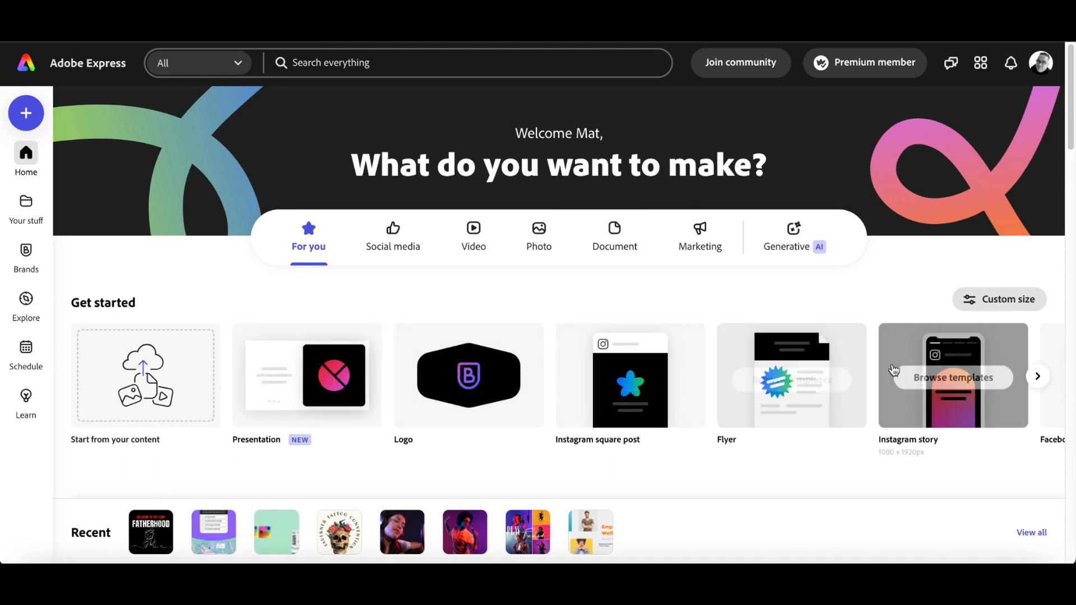
Create a new custom-size file 5000 px wide and 6000 px high.
click(1004, 303)
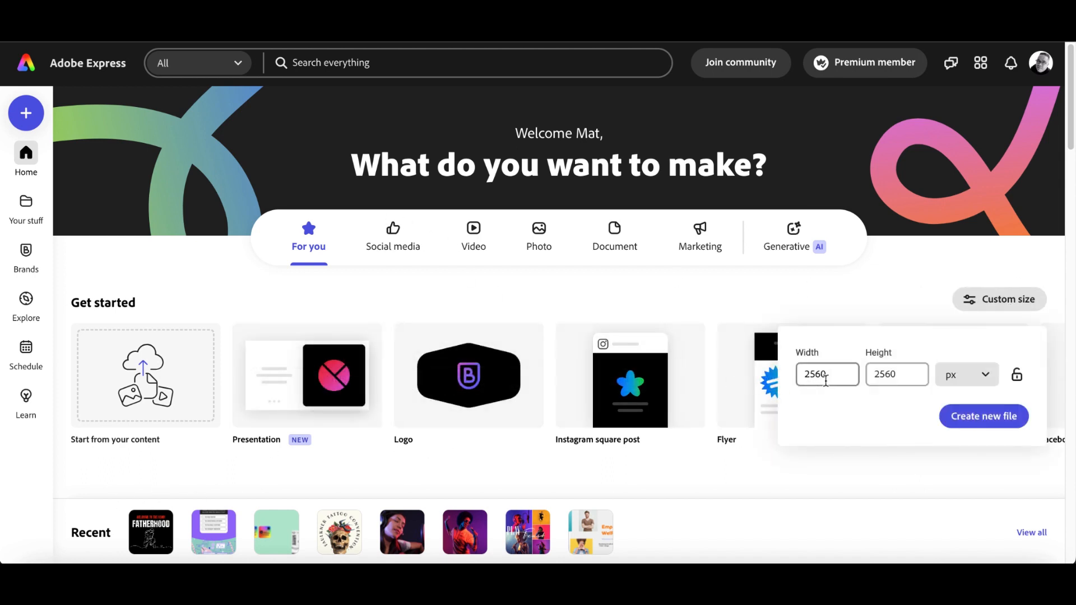
double_click(826, 381)
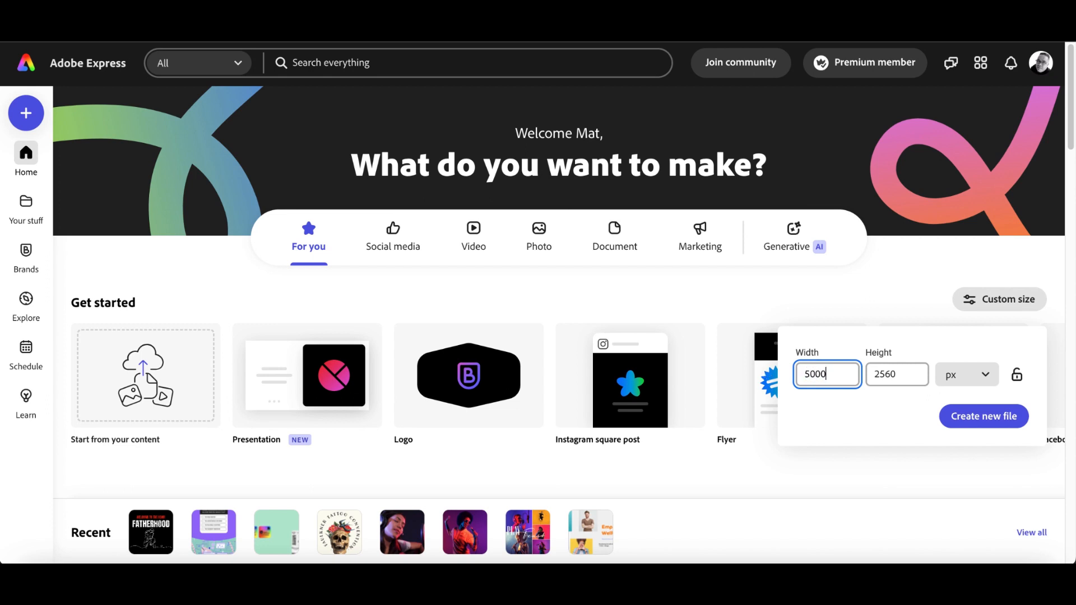
double_click(869, 373)
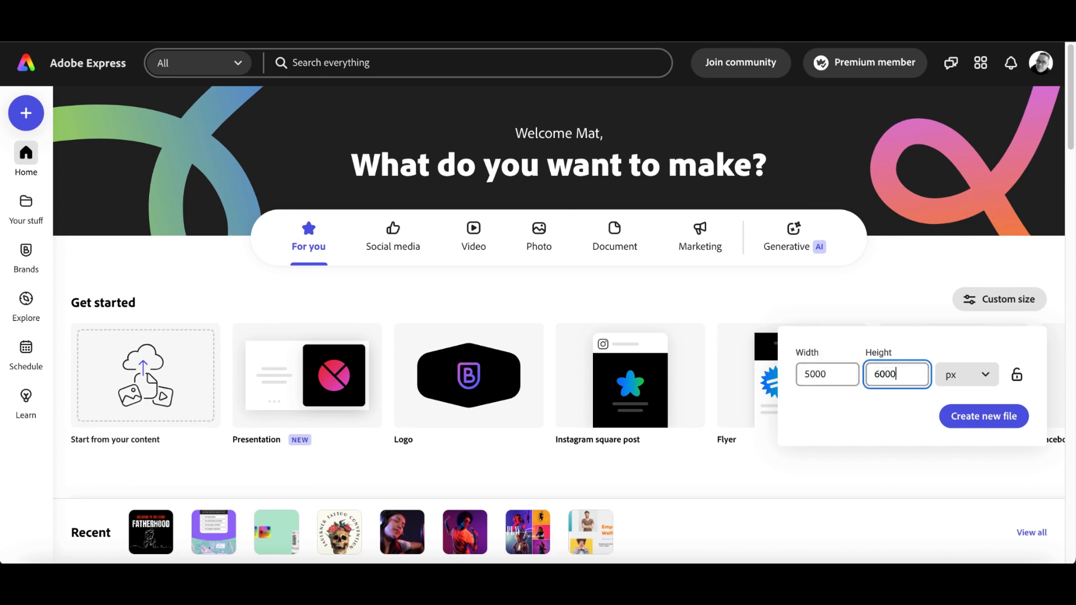
click(953, 416)
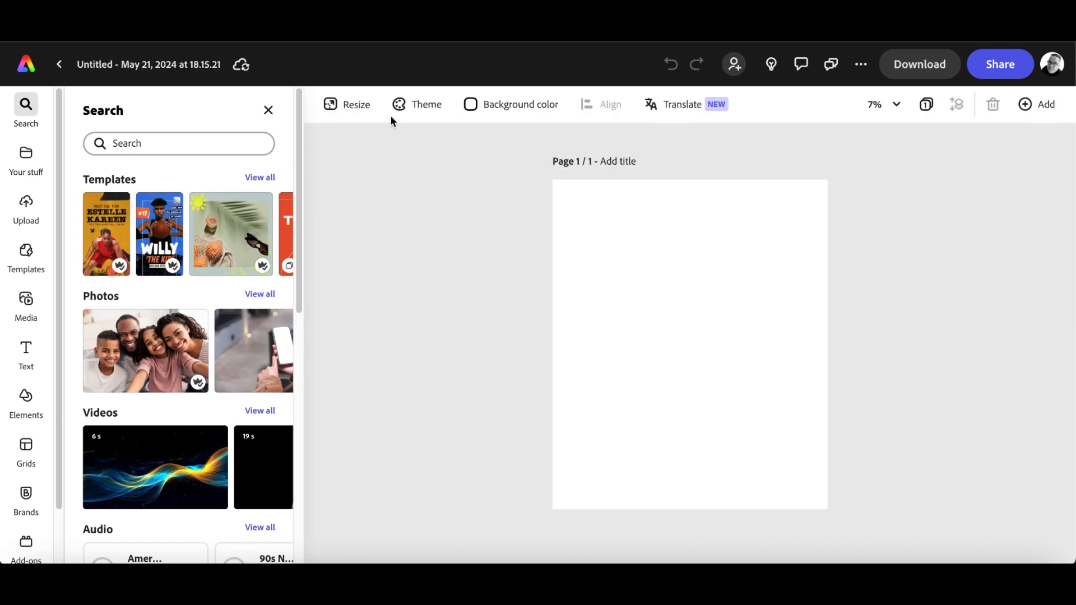
Set the page's background color to dark blue #172875.
click(511, 108)
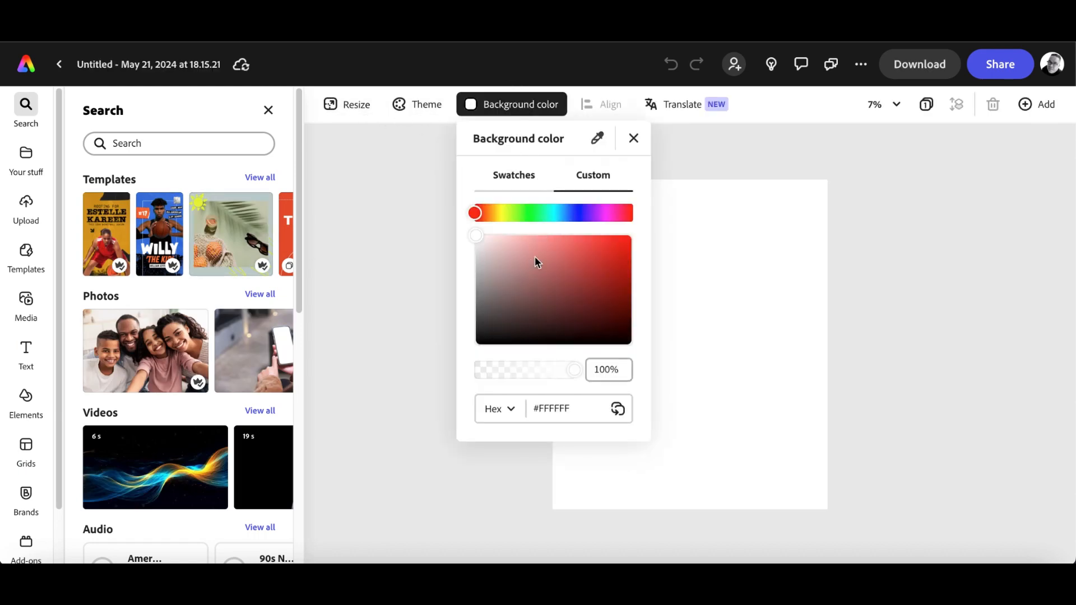
click(577, 214)
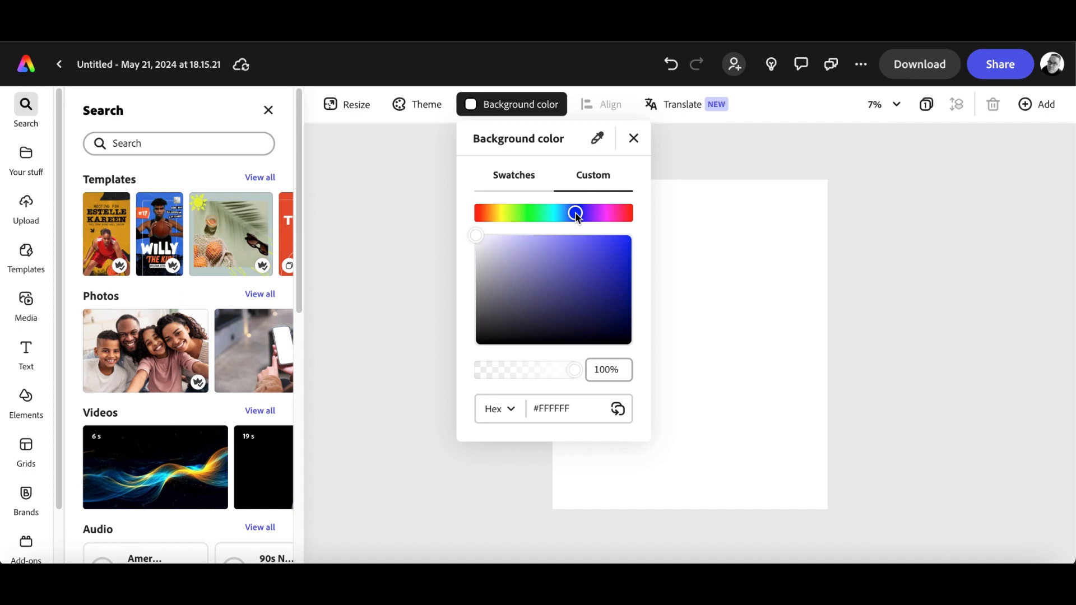
click(603, 278)
click(604, 296)
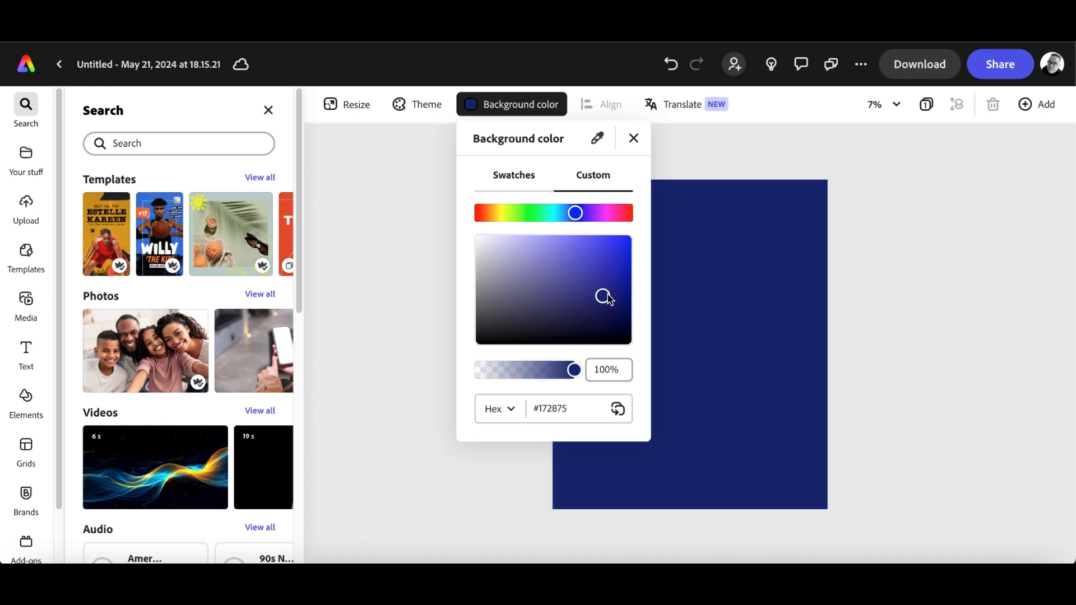
click(634, 139)
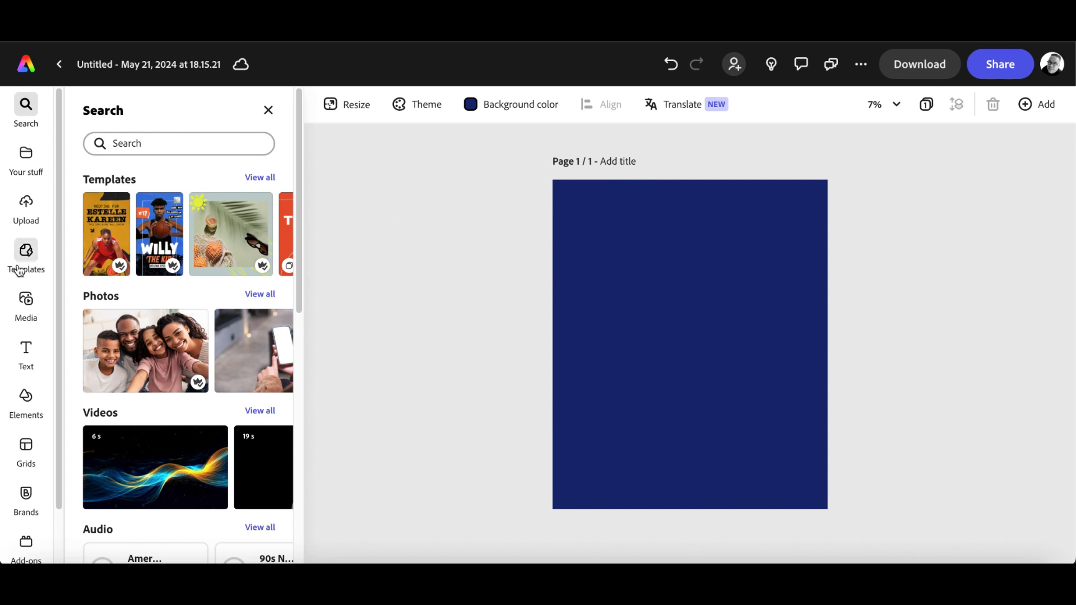
Add a text line reading "BEST DAD" in capitals to the page.
click(26, 350)
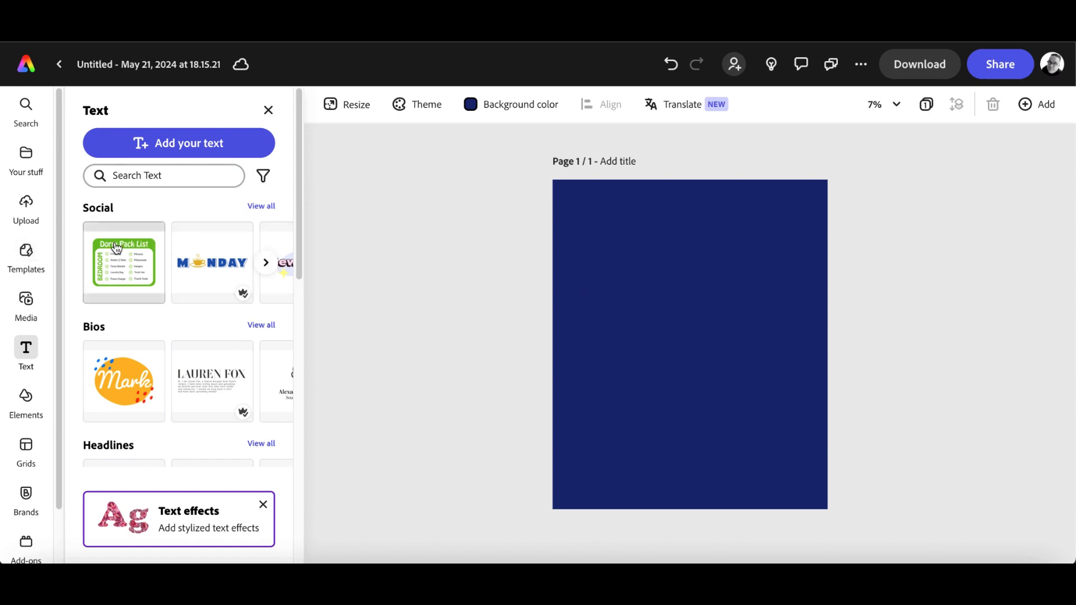
click(183, 160)
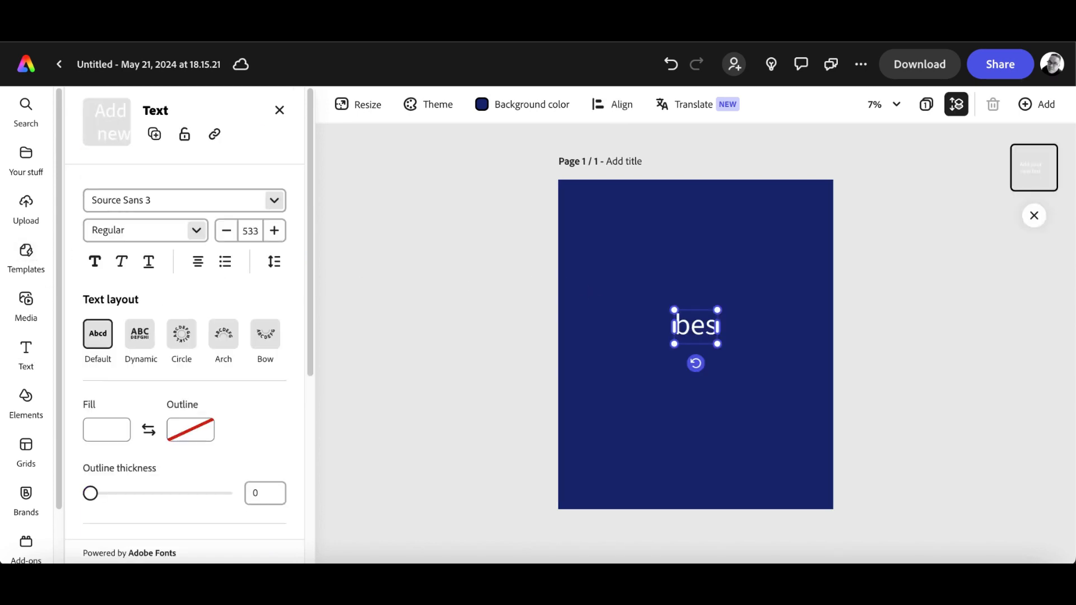
text(bes)
key(BackSpace)
key(BackSpace)
key(BackSpace)
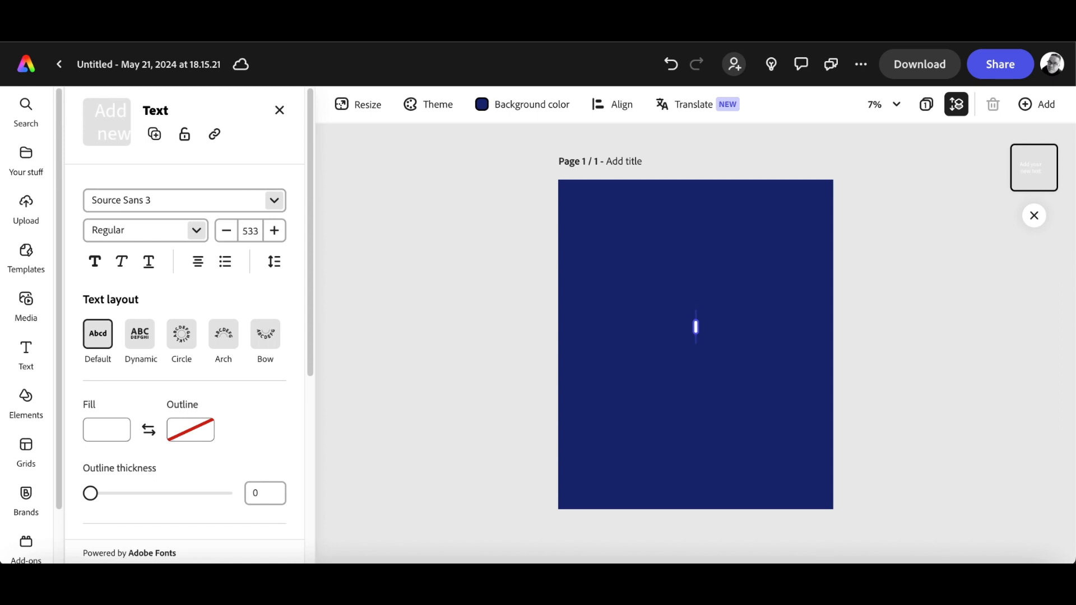
text(BEST)
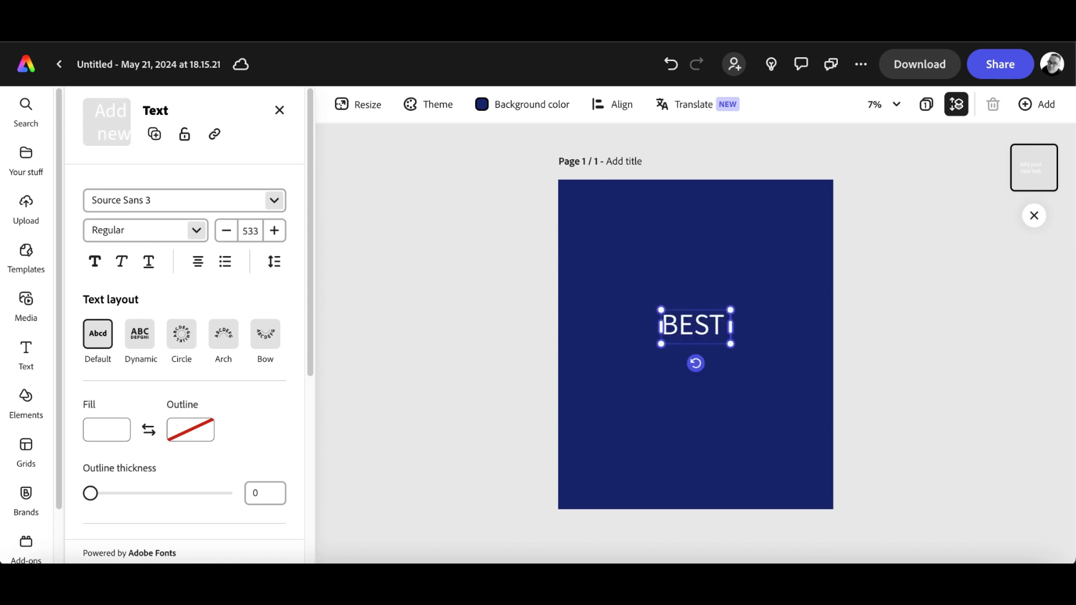
text( DAD)
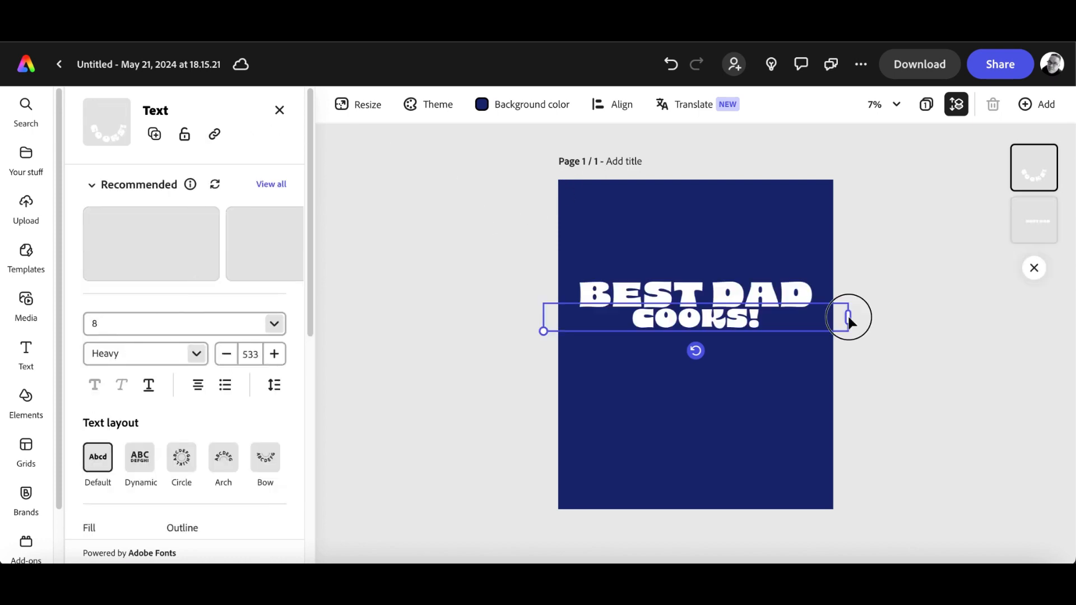
Enlarge the "COOKS!" line to font size 998 and fit it beneath "BEST DAD" at matching width.
drag(800, 334, 835, 335)
drag(627, 345, 558, 352)
drag(834, 338, 697, 338)
drag(609, 340, 680, 341)
drag(626, 352, 578, 363)
drag(764, 362, 825, 374)
drag(579, 374, 565, 380)
Duplicate the "COOKS!" line below itself and change the copy's text to "ADOBO!".
drag(732, 354, 679, 390)
click(381, 286)
click(674, 337)
double_click(678, 390)
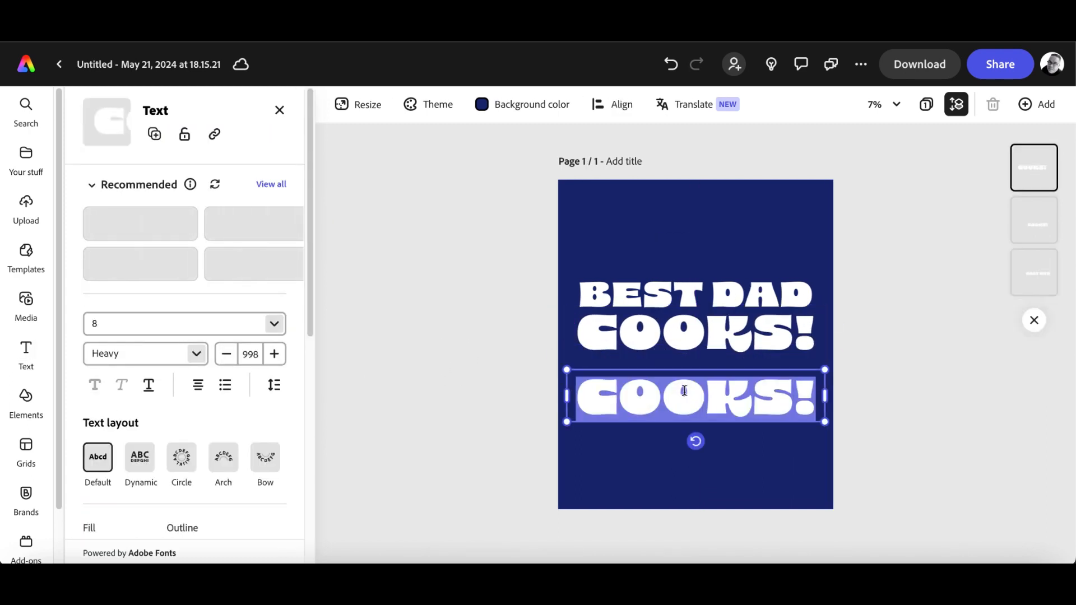
text(ADOBO!)
click(851, 368)
Remove the exclamation mark from the "COOKS!" line.
click(807, 335)
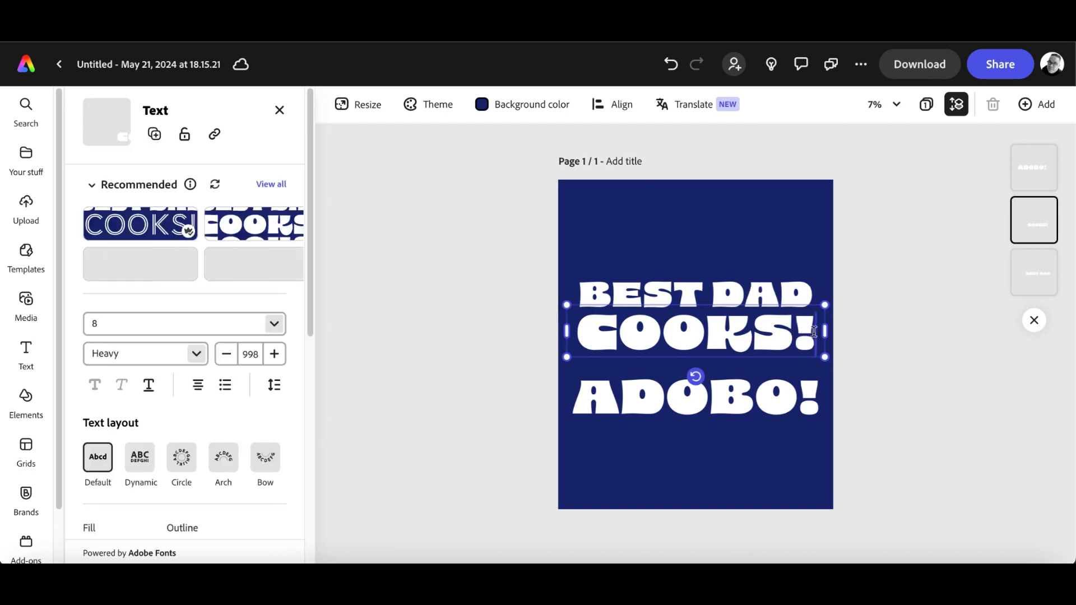
double_click(816, 332)
key(BackSpace)
key(Escape)
Resize the "COOKS" and "ADOBO!" lines and stack them closely under "BEST DAD" at about the same width.
drag(776, 338, 816, 362)
drag(577, 362, 576, 362)
click(947, 395)
mouse_move(802, 401)
mouse_down()
mouse_move(810, 386)
mouse_move(812, 413)
mouse_move(833, 405)
mouse_move(822, 406)
mouse_up()
click(886, 405)
Search the ready-made text designs for "ADOBO" and clear the search.
click(162, 175)
text(ADOBO)
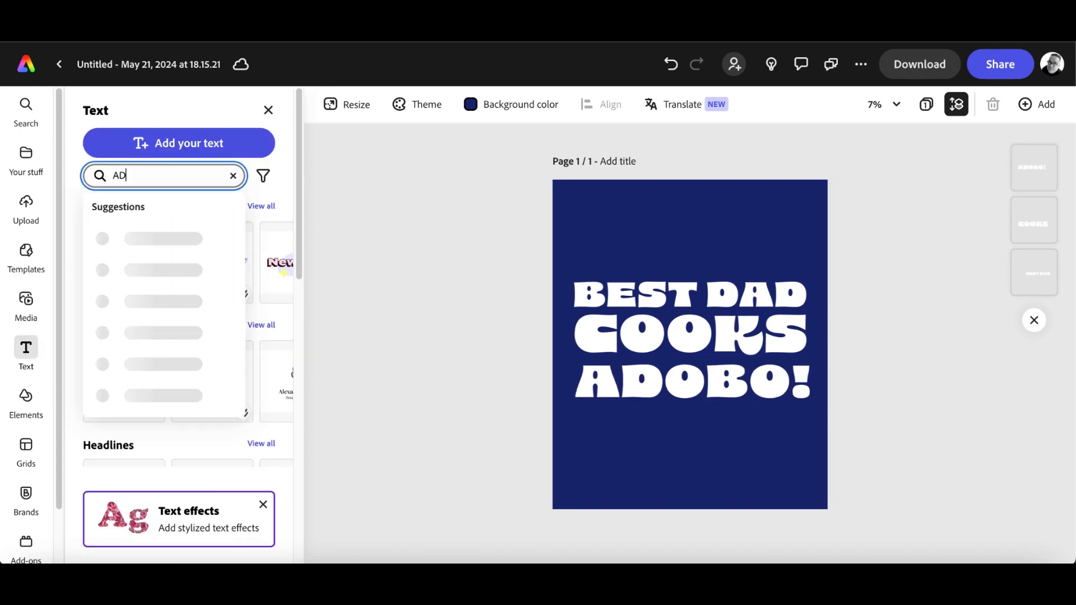
key(Return)
click(233, 175)
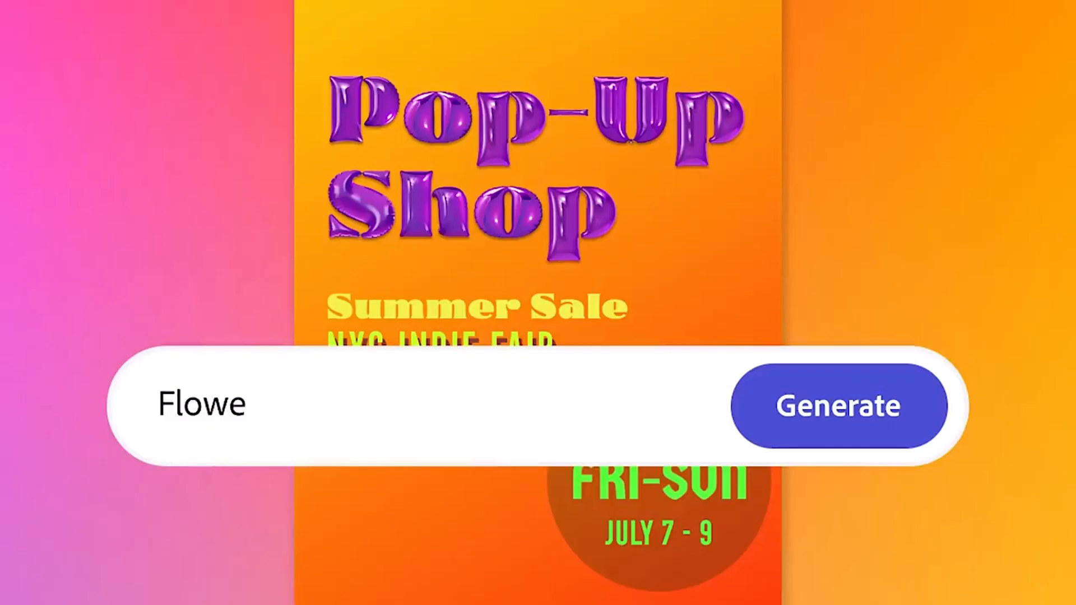
text(r illustration)
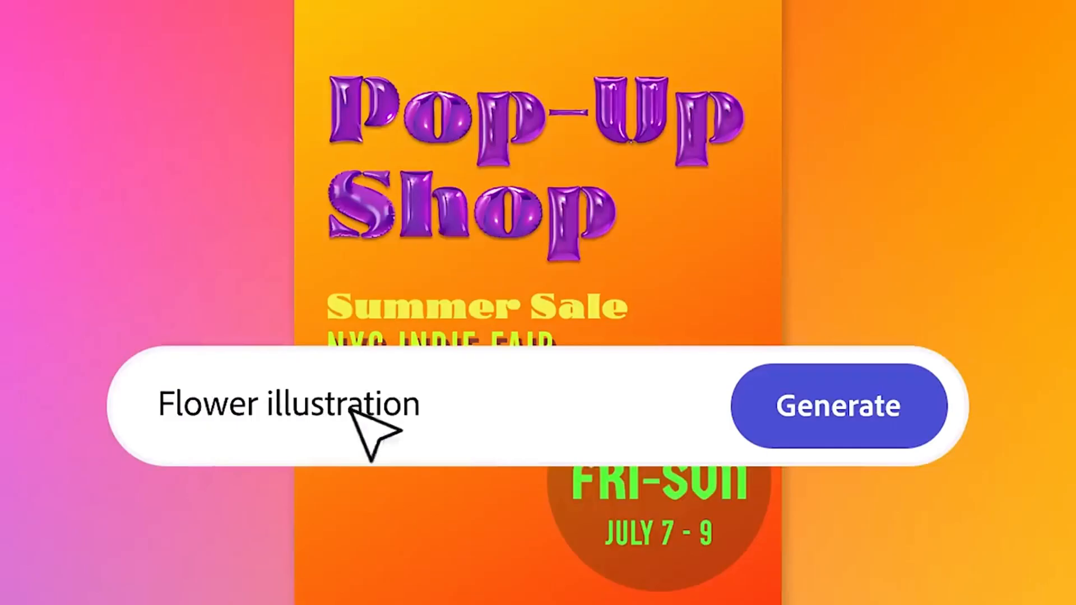
click(835, 431)
click(317, 192)
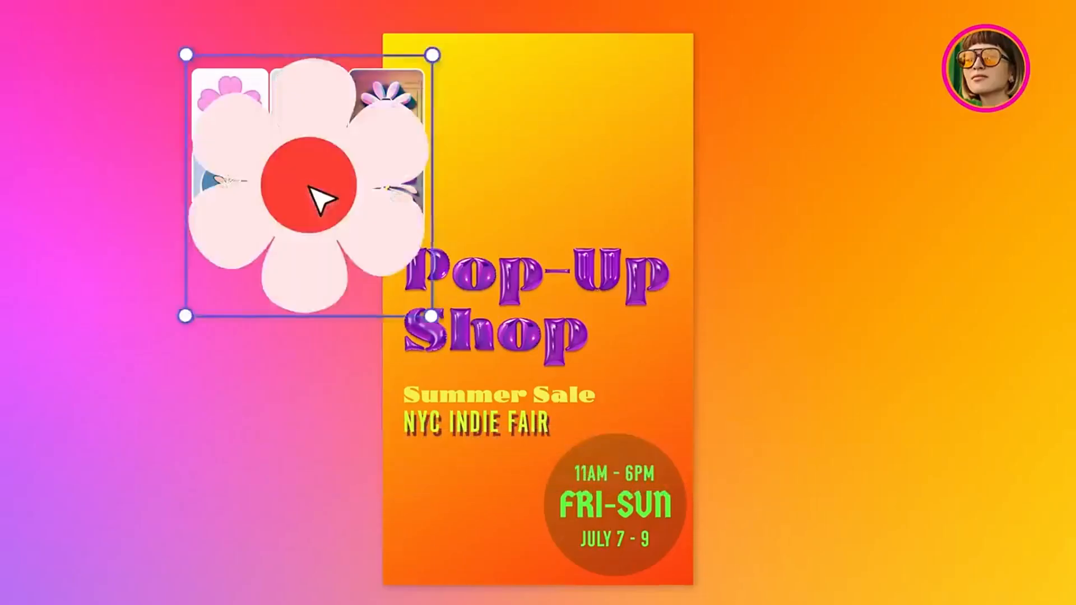
drag(311, 189, 690, 357)
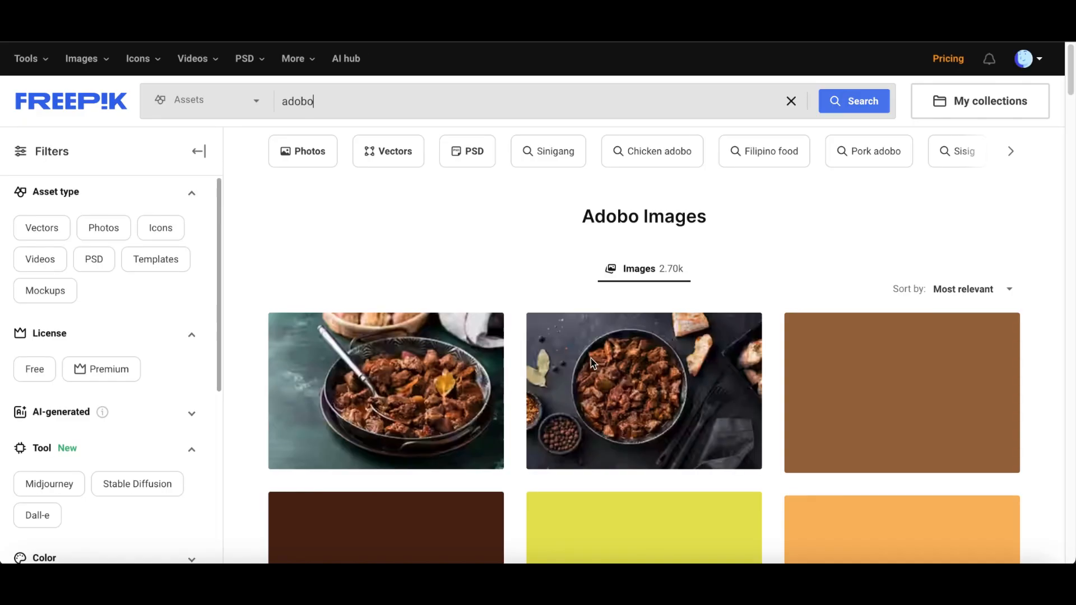
In Freepik's adobo results, open the vector illustration of meat soup in a gray bowl and copy the image.
scroll(773, 254, down, 8)
scroll(938, 353, down, 10)
click(953, 482)
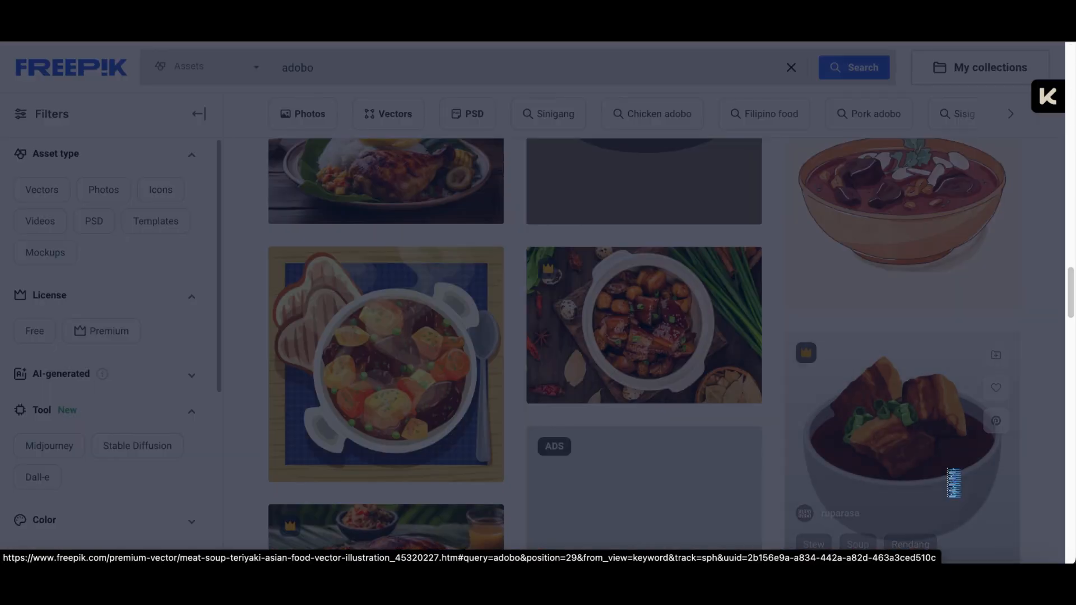
right_click(418, 248)
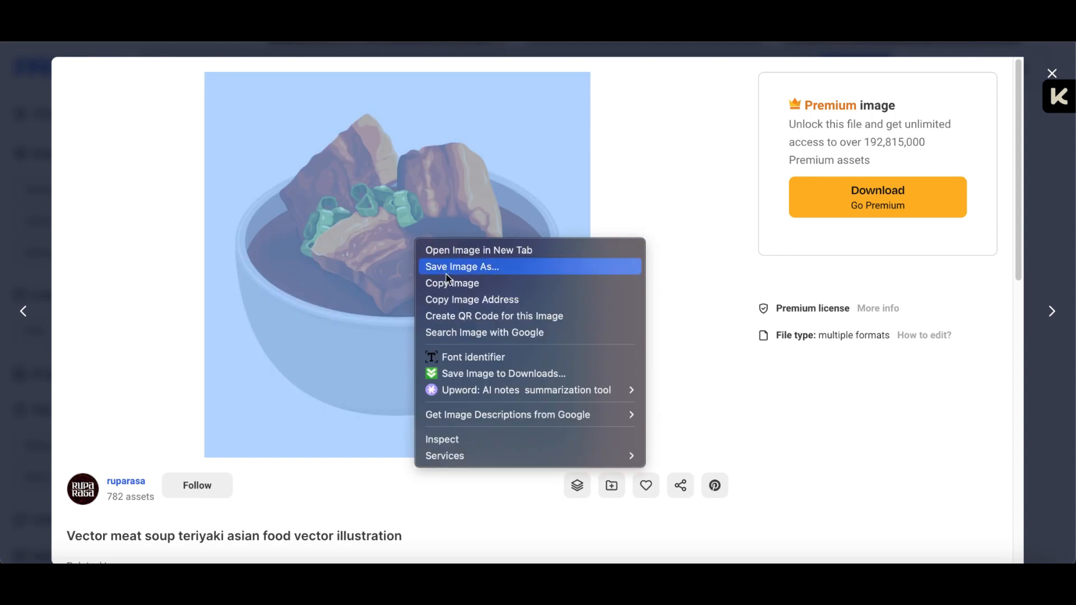
click(452, 282)
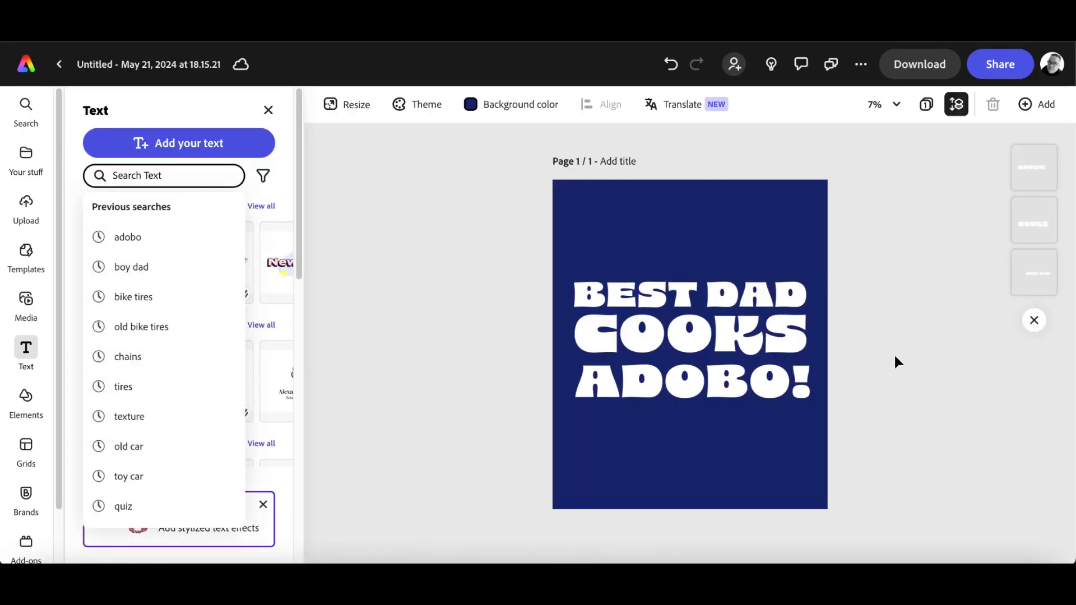
Back in Adobe Express, paste the copied bowl illustration with its background removed and enlarge it over the page's lower half.
click(894, 353)
key(super+v)
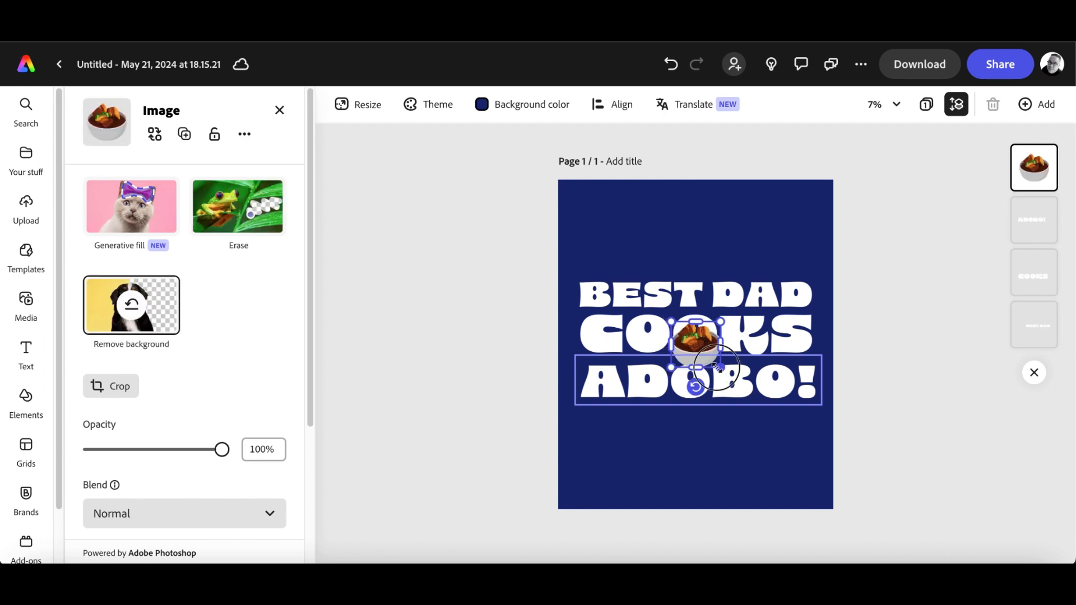
drag(720, 367, 731, 463)
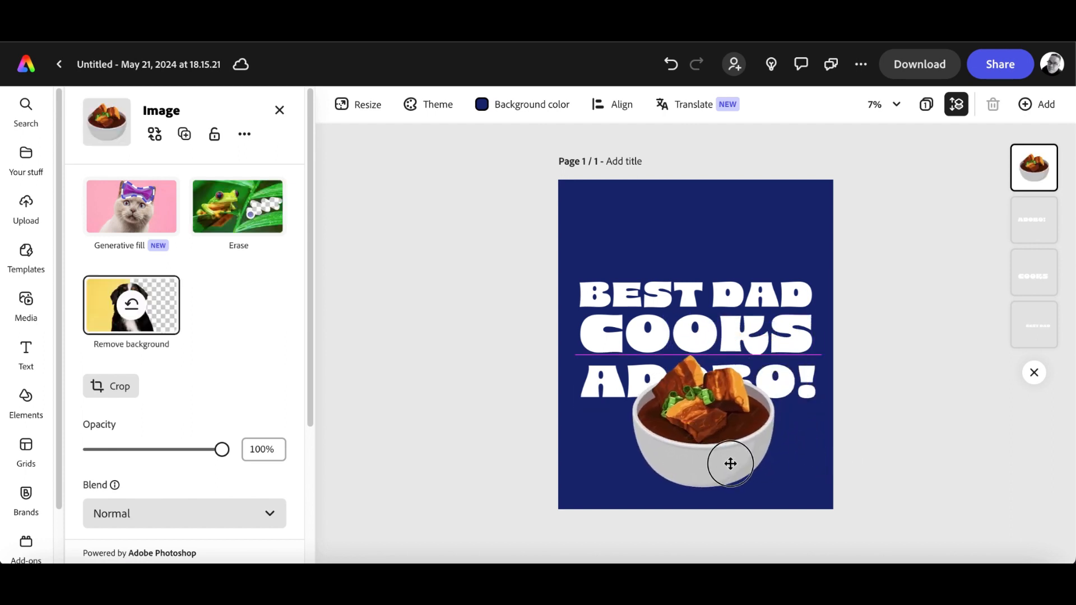
Center-align the three text lines and the bowl horizontally and move them all up slightly.
click(685, 294)
drag(626, 226, 717, 410)
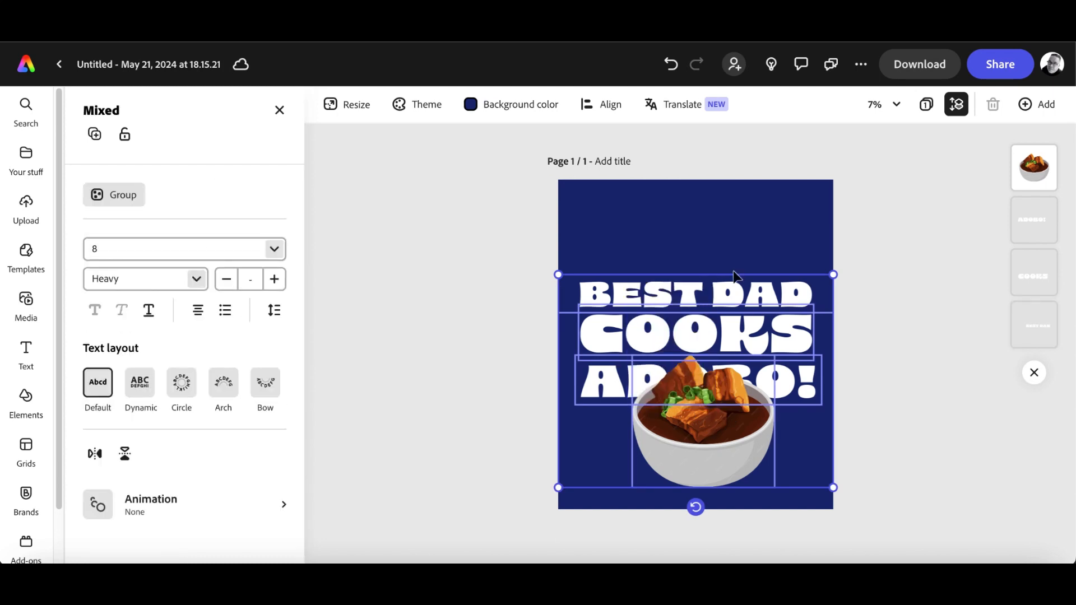
click(608, 105)
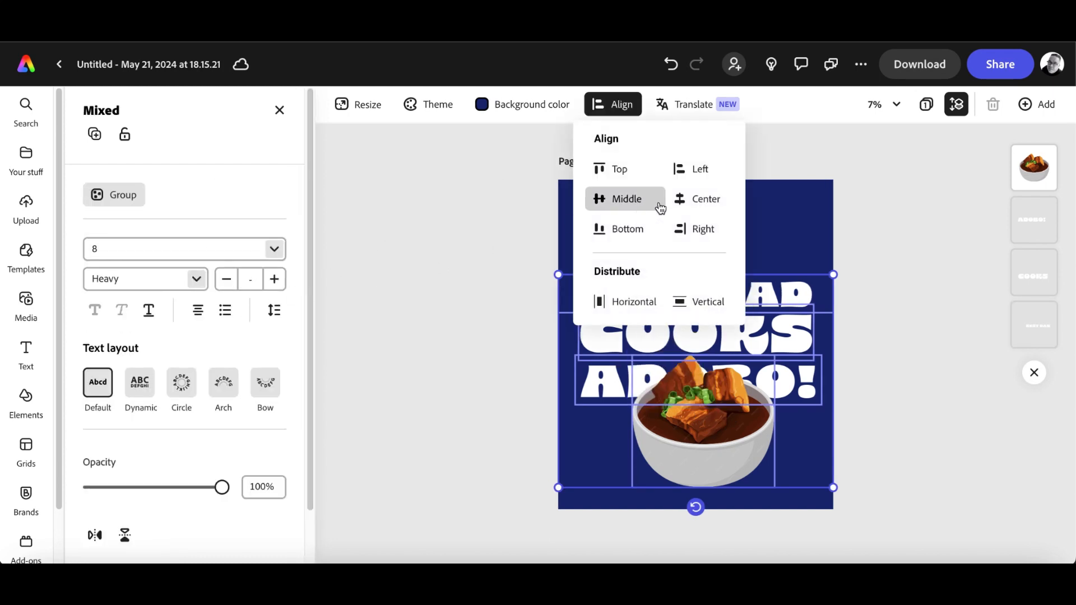
click(698, 199)
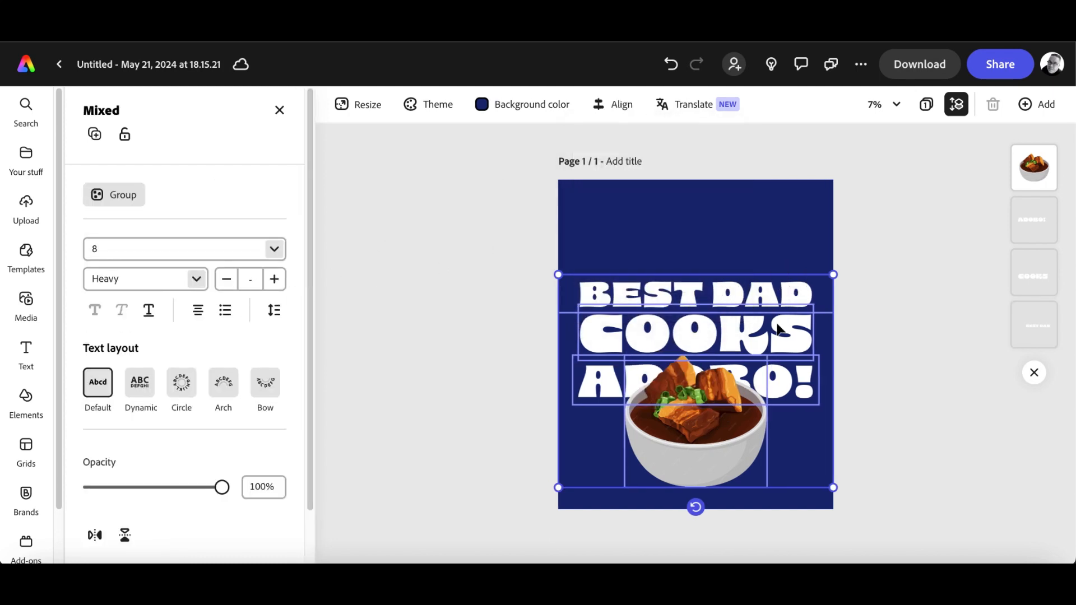
drag(793, 293, 791, 271)
click(890, 376)
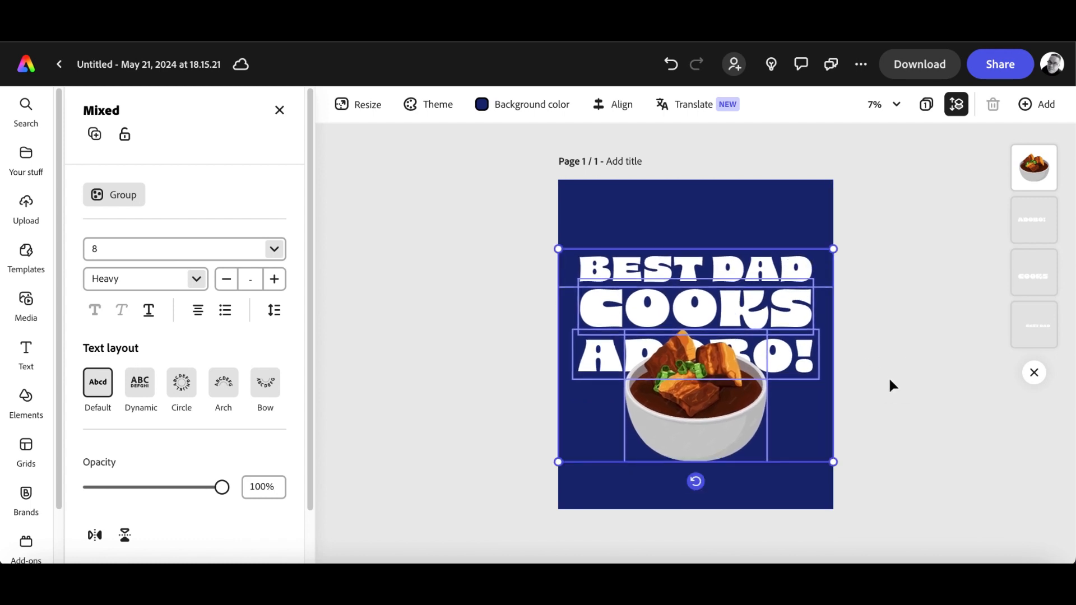
Lower the bowl to uncover "ADOBO!", and center-align the bowl and text lines again, shifting them up together.
drag(692, 433, 704, 456)
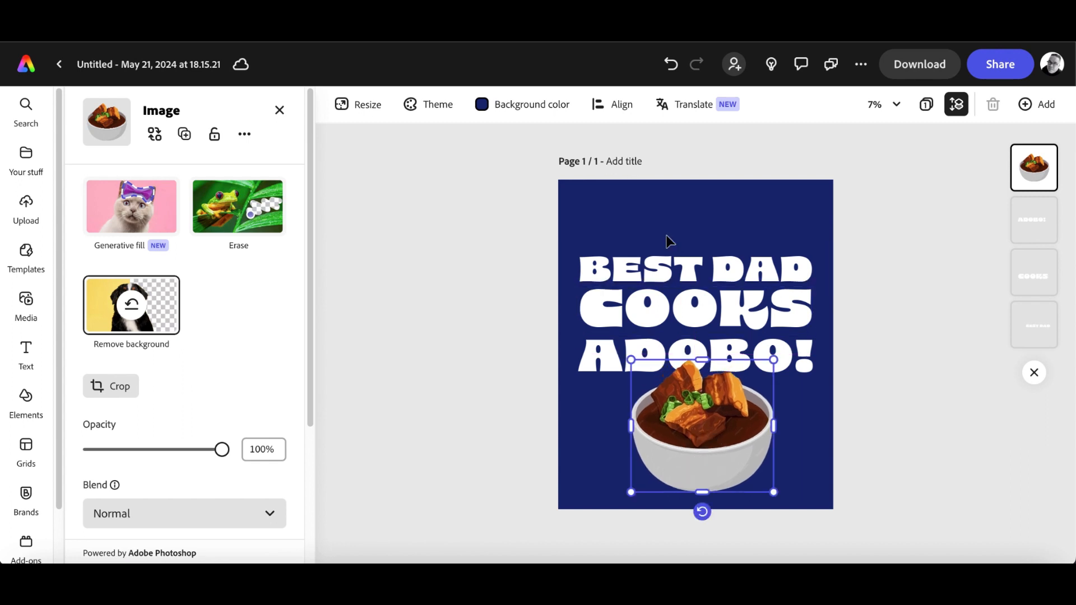
drag(660, 220, 758, 402)
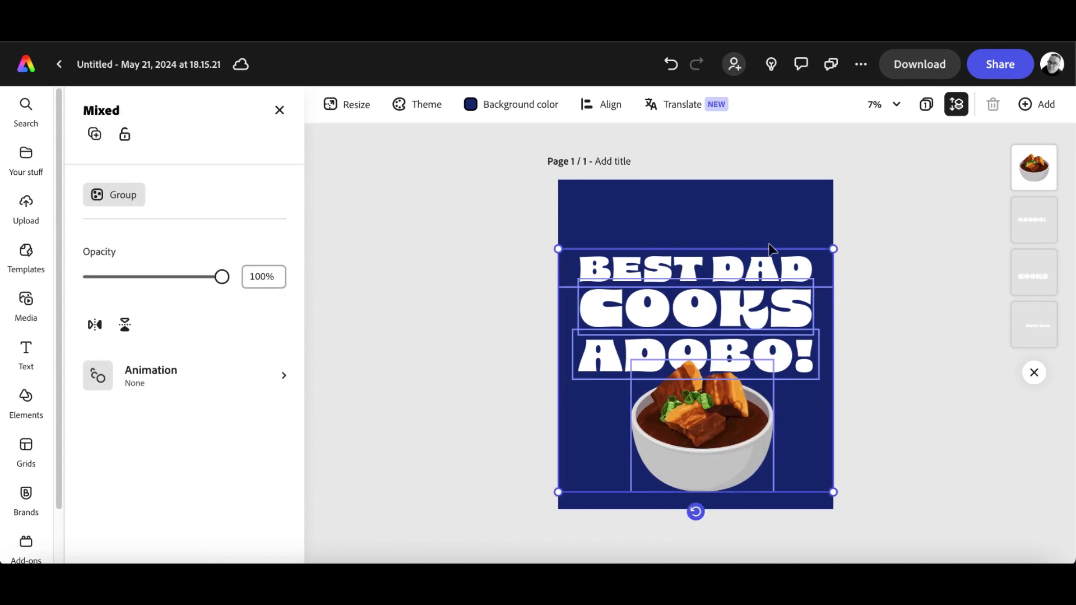
click(607, 104)
click(699, 198)
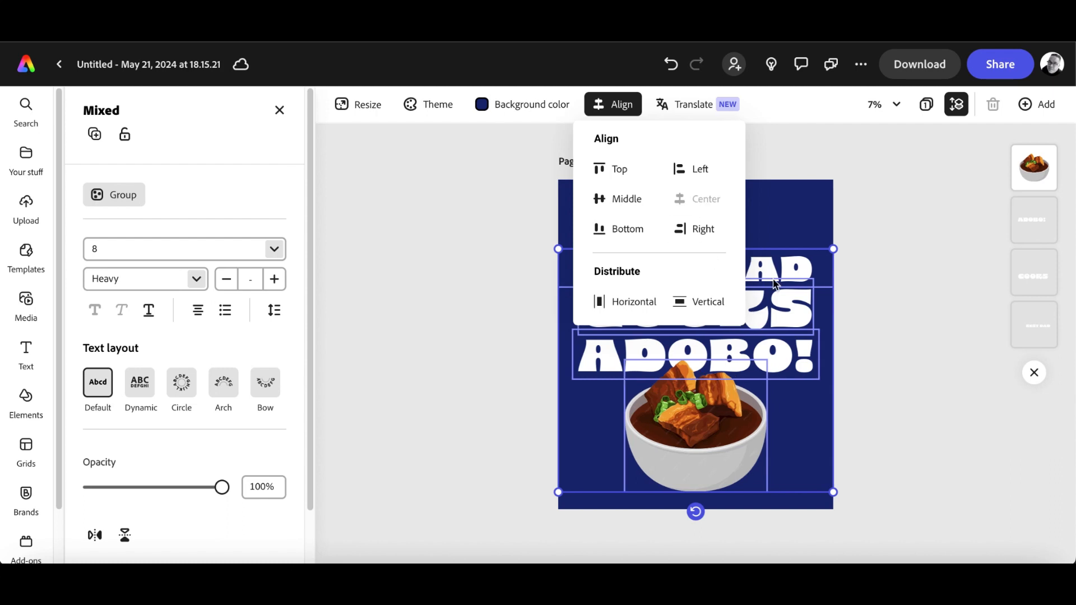
click(784, 271)
drag(784, 271, 785, 261)
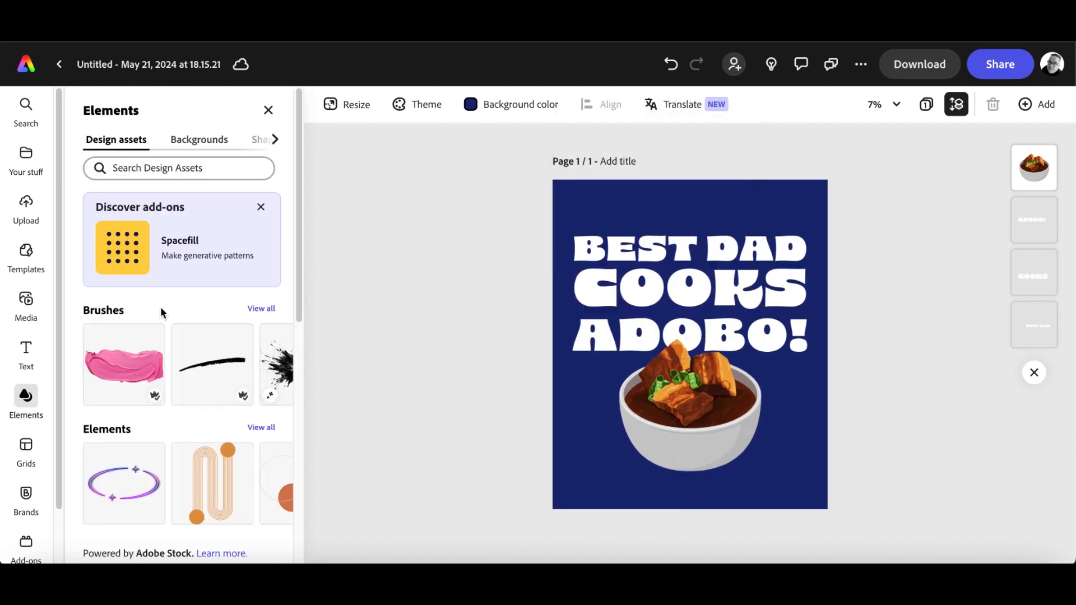
Browse the Distressed textures among the design assets and add the dark speckled, scratched texture to the page.
scroll(160, 309, down, 3)
scroll(161, 312, down, 8)
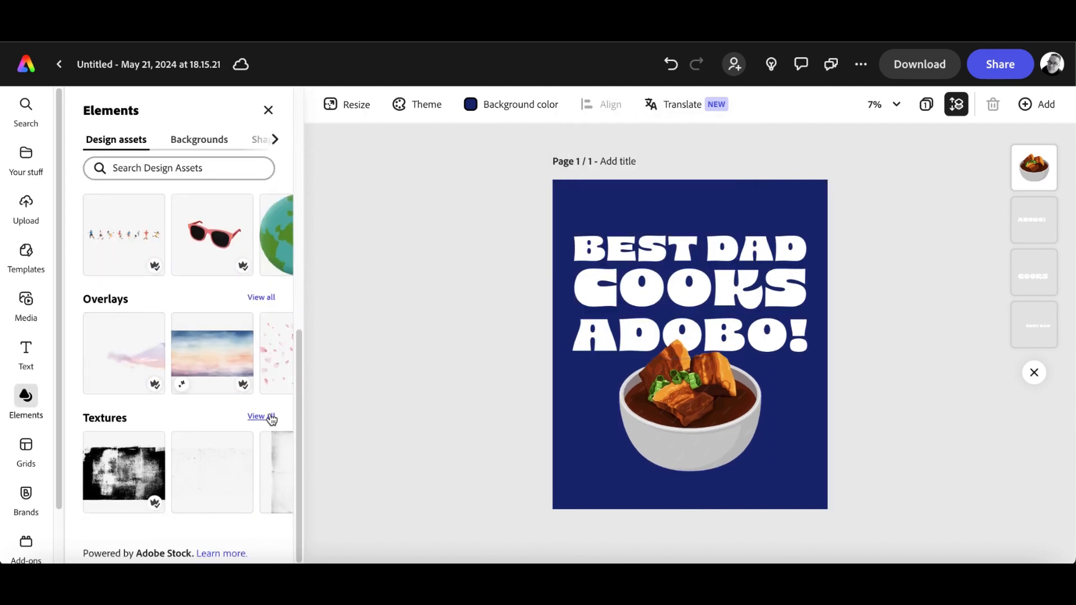
click(263, 418)
scroll(186, 312, down, 2)
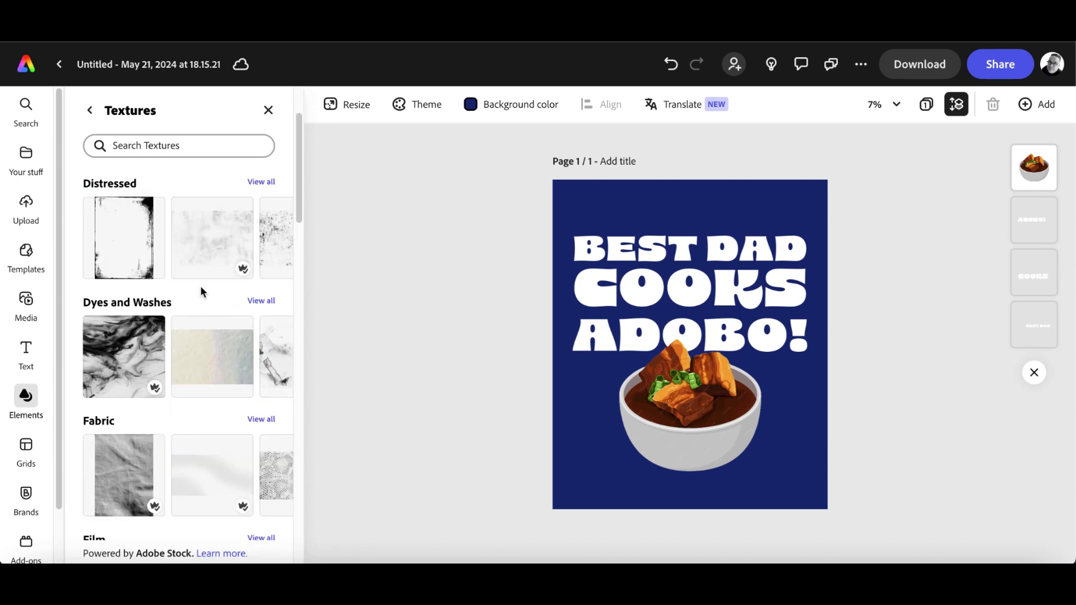
mouse_move(270, 260)
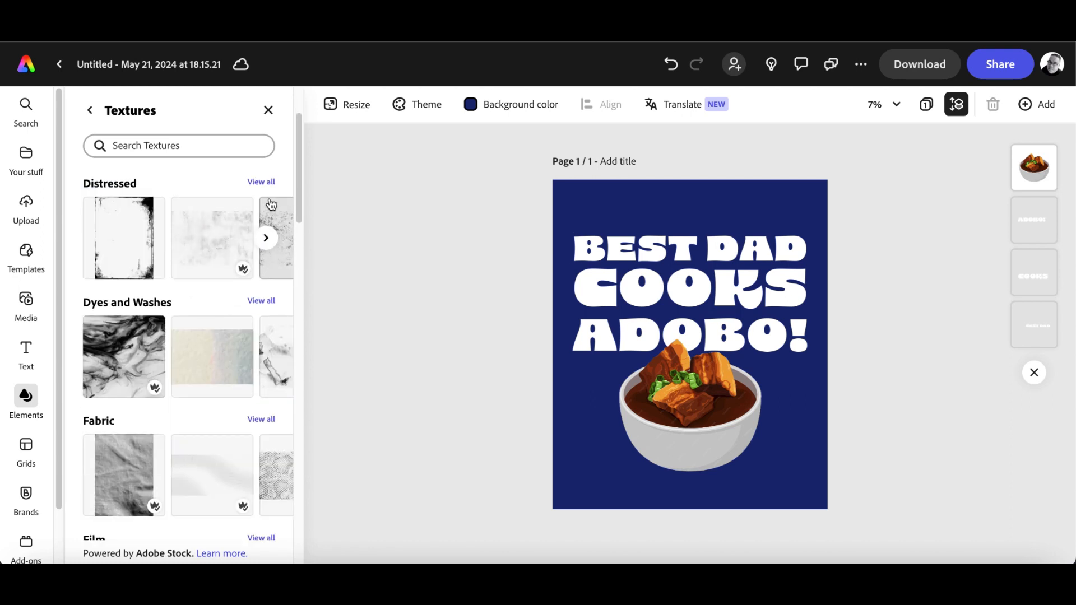
click(261, 182)
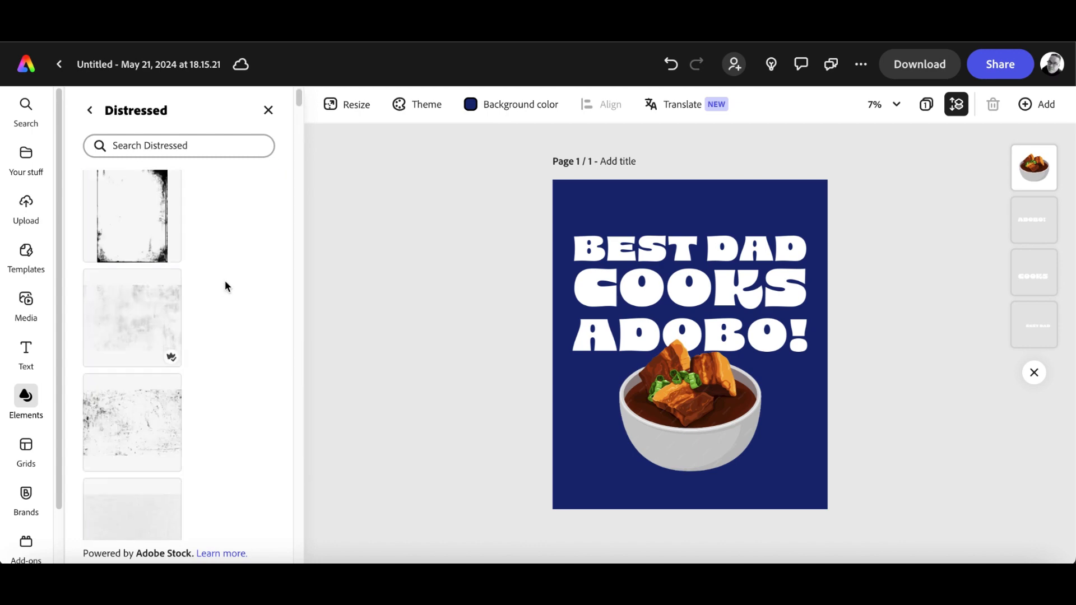
scroll(224, 280, down, 5)
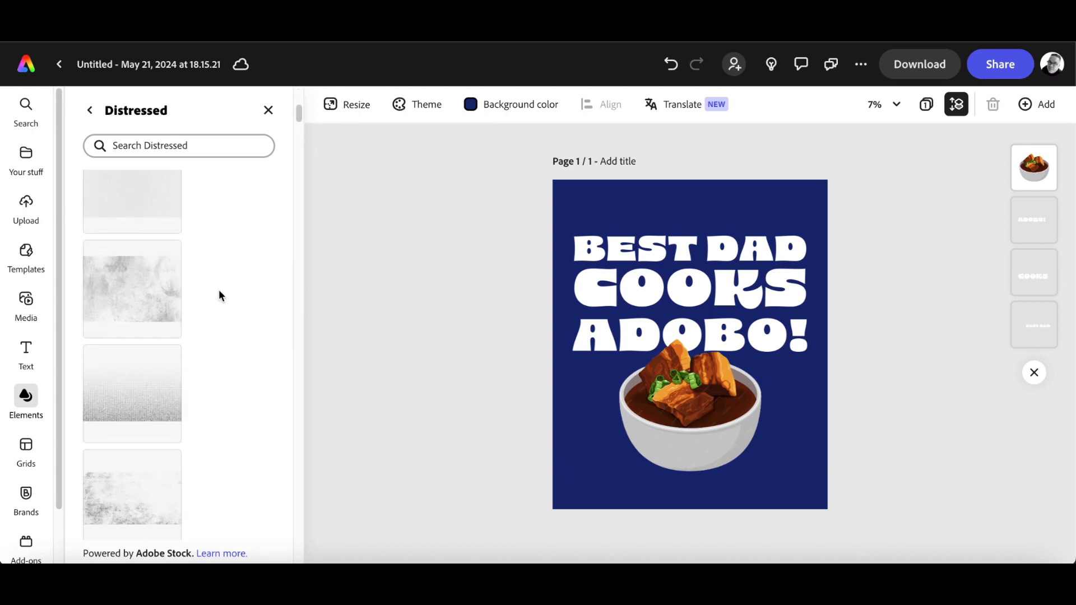
scroll(166, 319, up, 3)
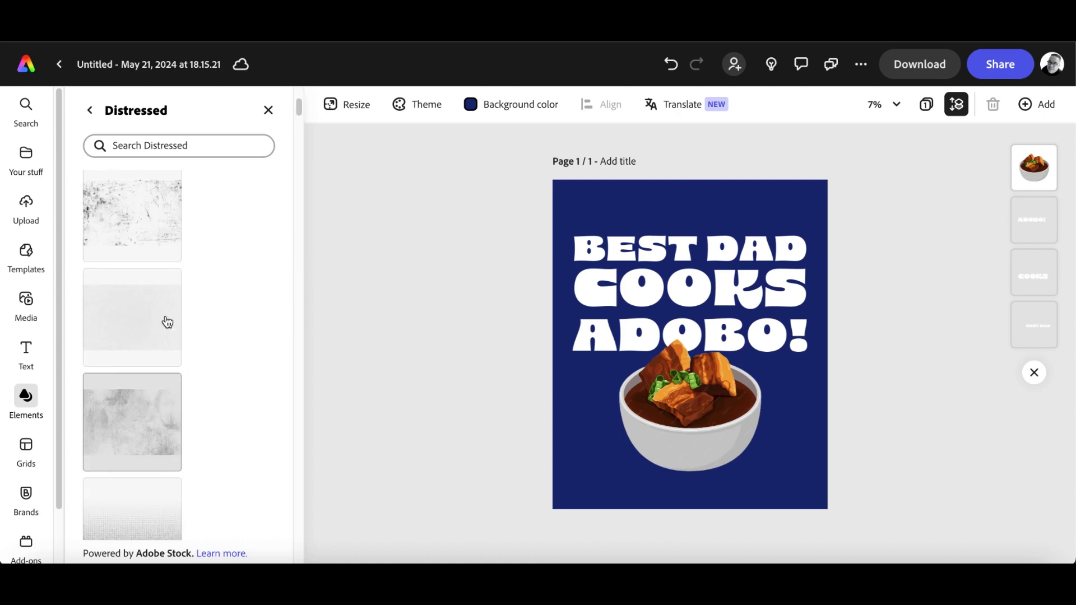
scroll(167, 322, up, 2)
click(146, 319)
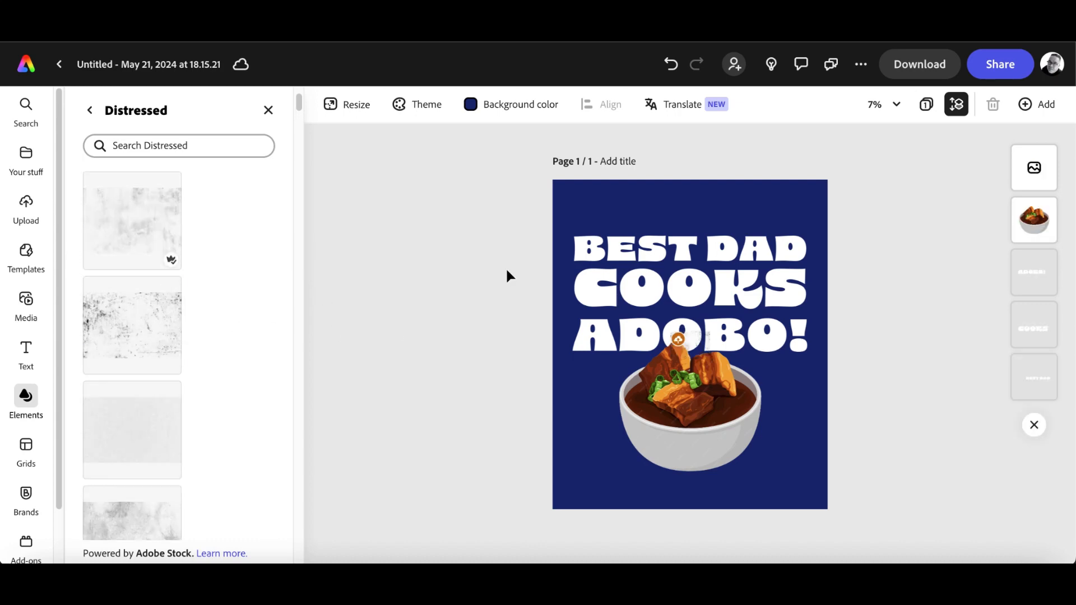
Enlarge the texture to the full page width over the three text lines and crop its lower edge just below "ADOBO!".
click(707, 347)
drag(716, 332, 818, 218)
drag(697, 284, 579, 264)
drag(724, 338, 850, 390)
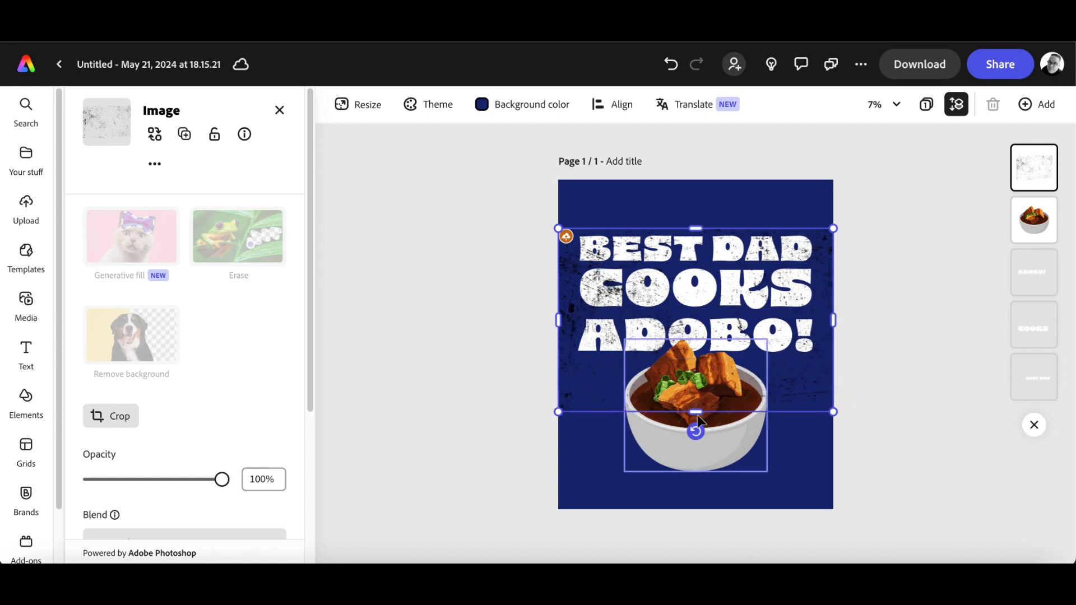
drag(699, 419, 699, 370)
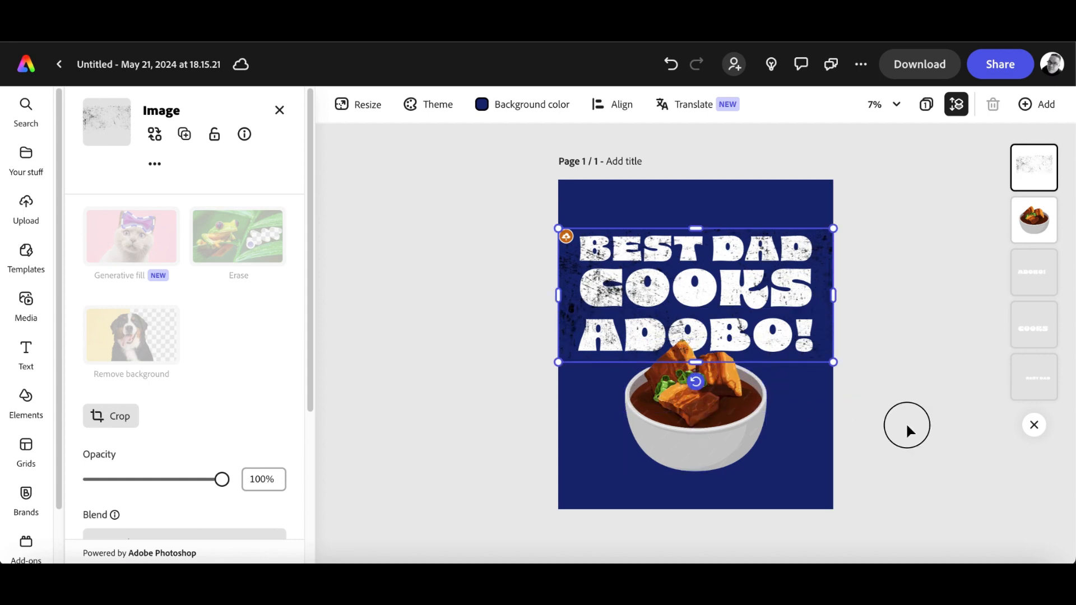
Bring the bowl illustration to the front, above the texture.
click(721, 425)
right_click(709, 418)
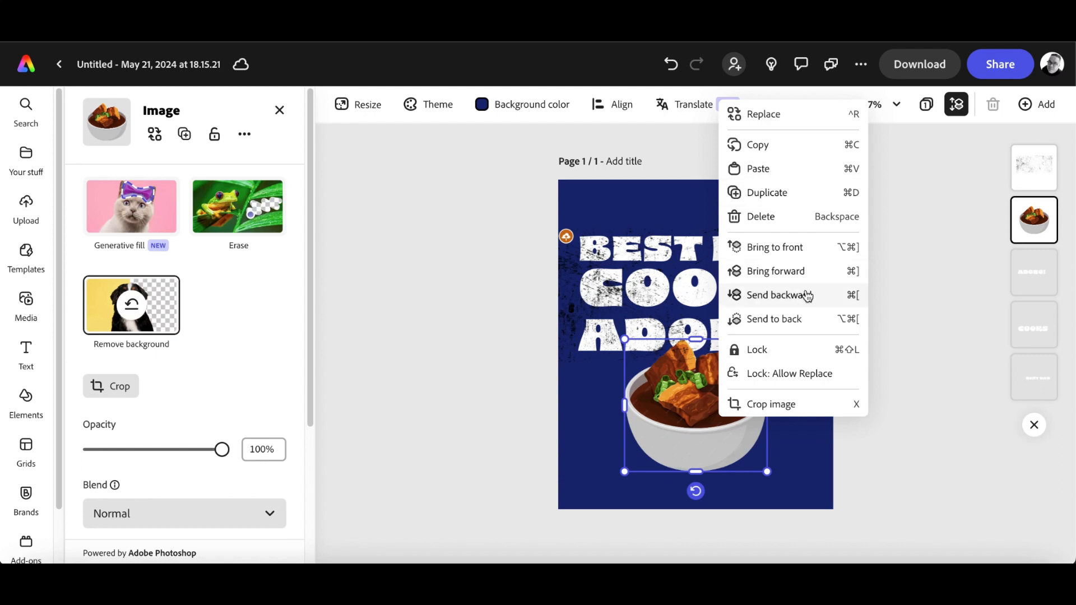
click(804, 251)
click(883, 353)
Apply a custom Duotone effect to the texture, with its Shadows color sampled from the page background (#182875).
click(788, 289)
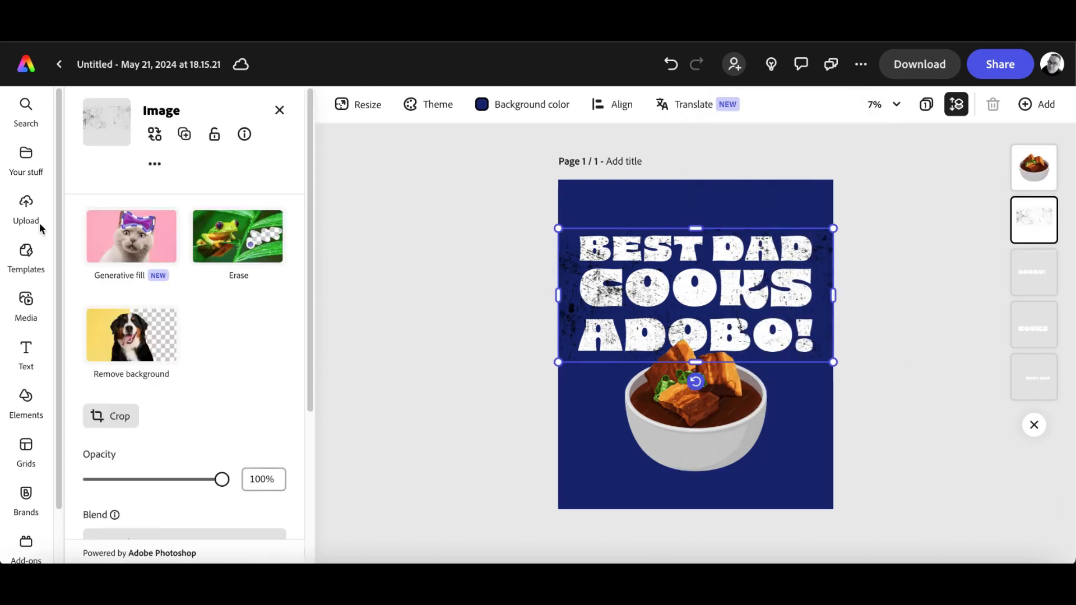
scroll(184, 336, down, 4)
click(134, 415)
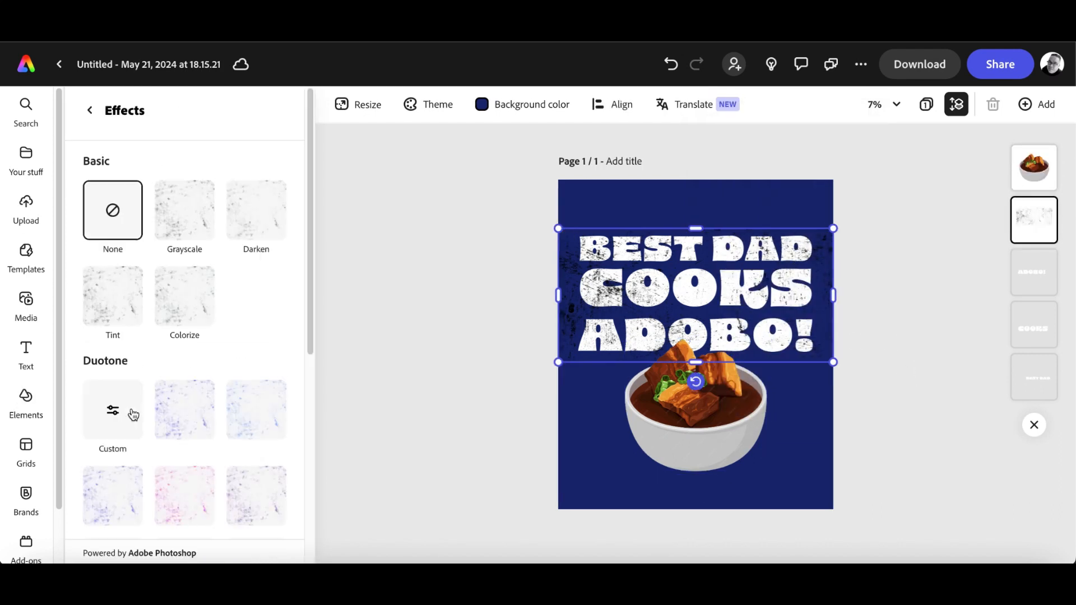
scroll(157, 389, down, 5)
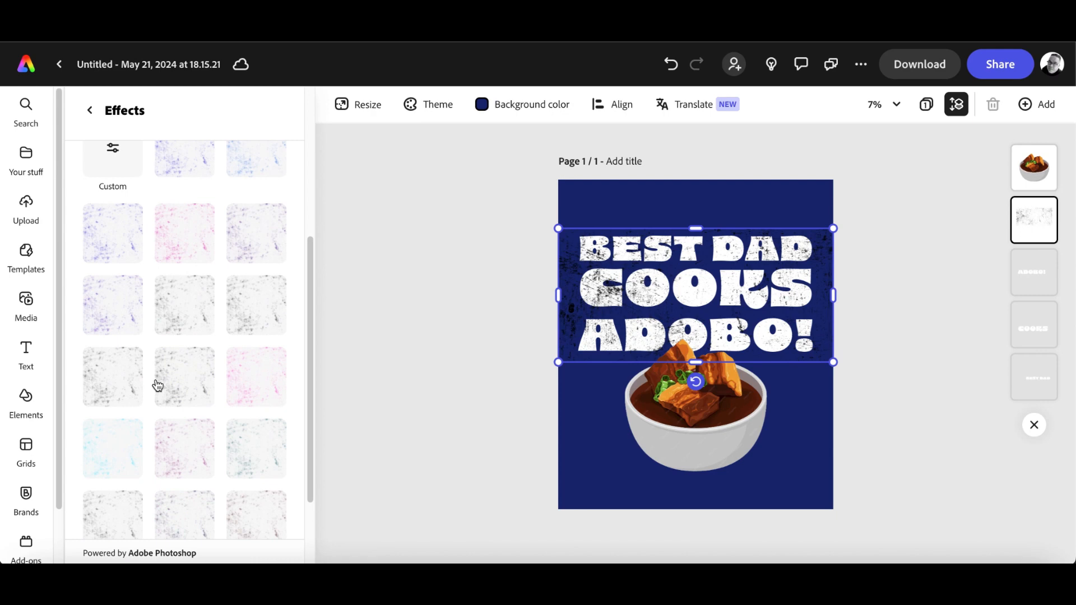
scroll(157, 385, down, 2)
scroll(160, 373, up, 8)
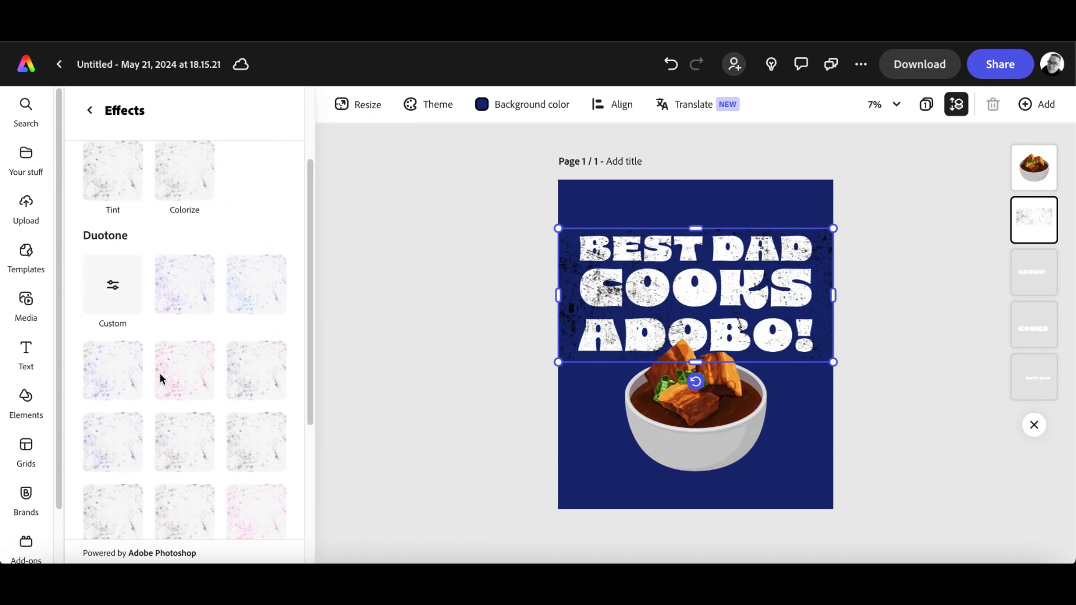
scroll(217, 394, down, 6)
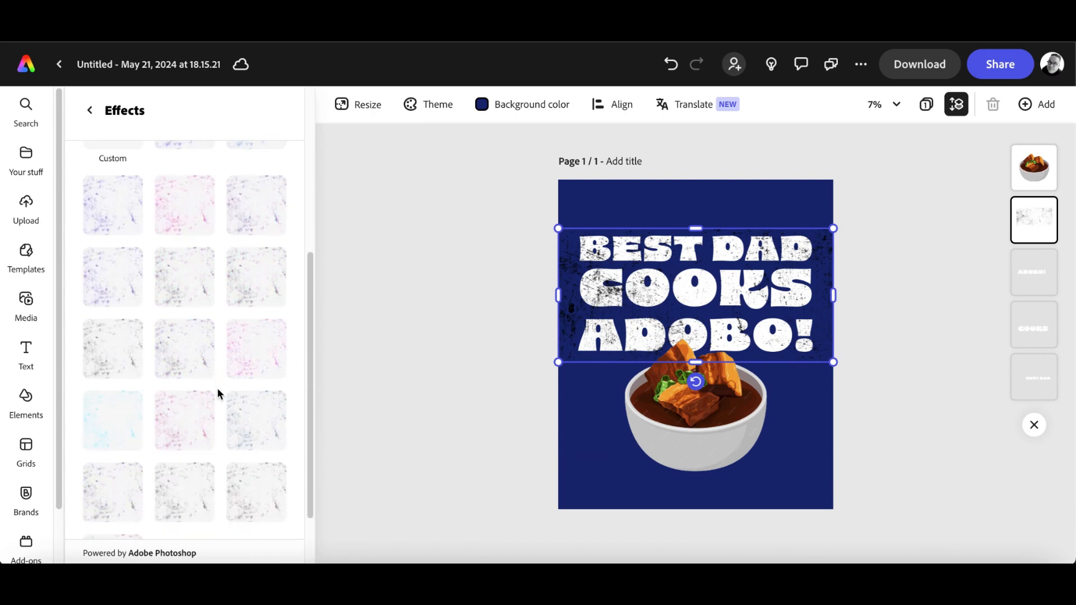
scroll(218, 394, up, 7)
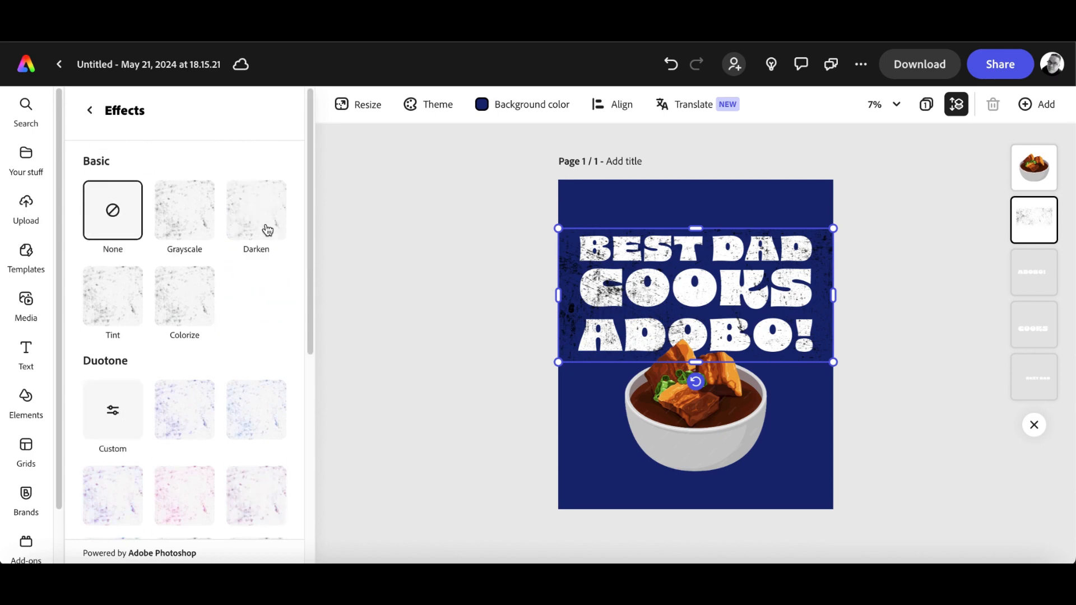
click(251, 412)
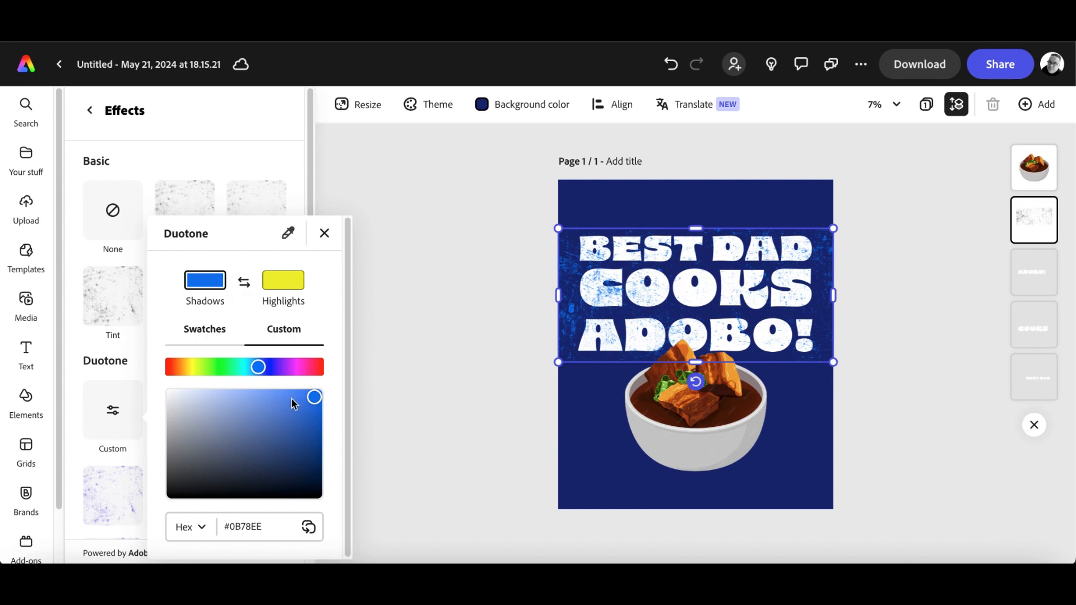
click(287, 232)
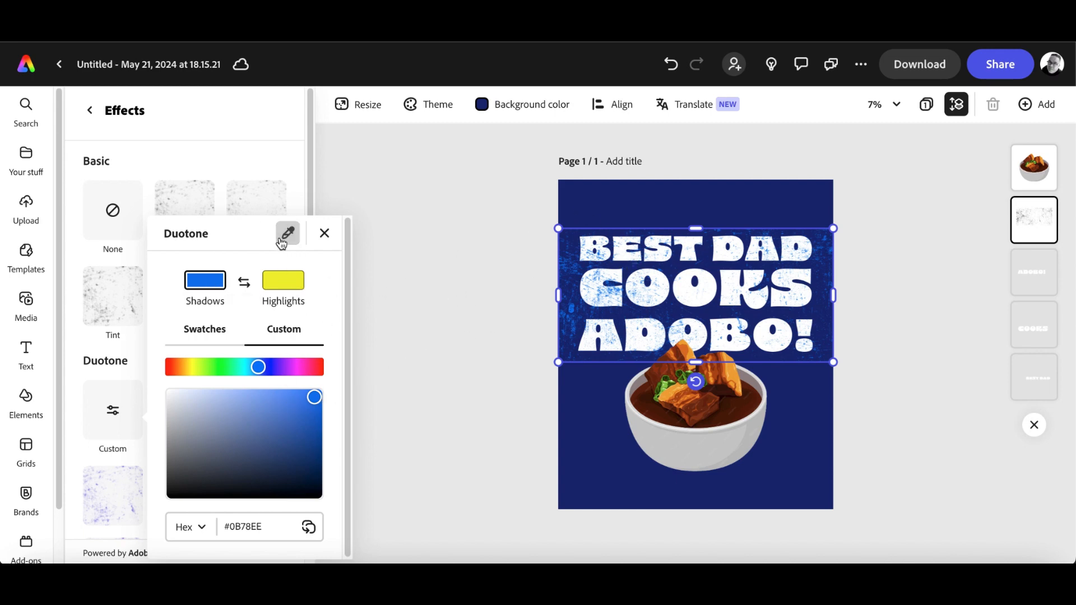
click(646, 197)
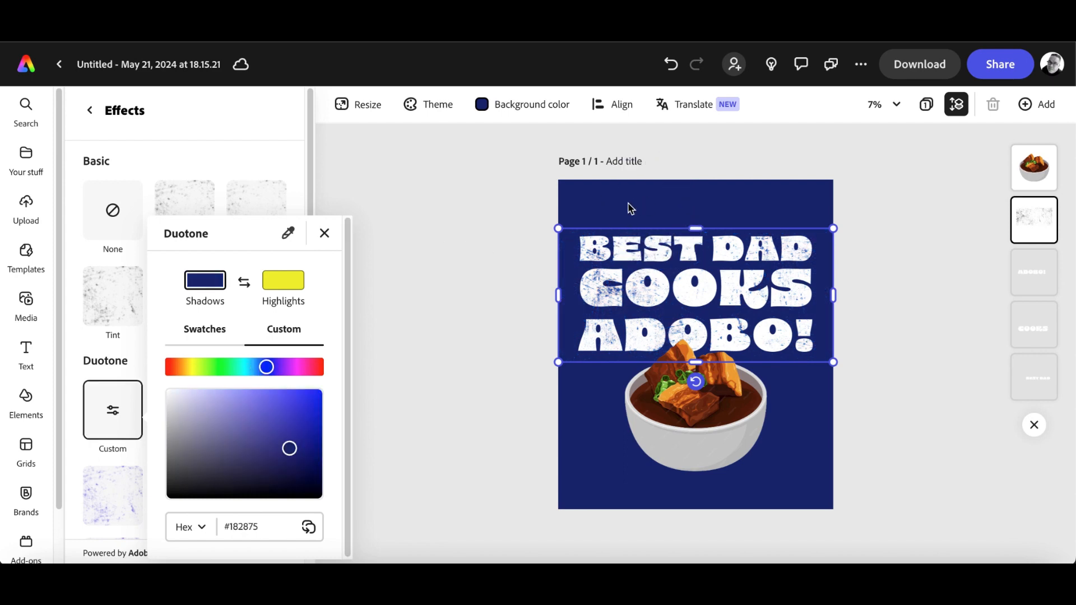
Set the texture's Duotone Highlights color to the page background's dark blue (#182875) and deselect the texture.
click(273, 278)
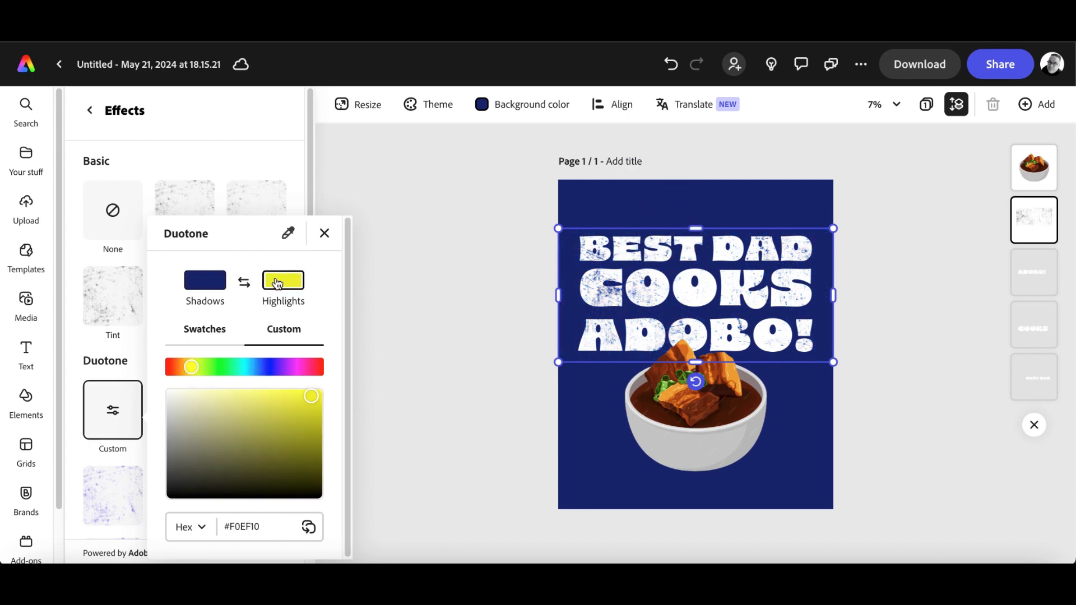
click(296, 240)
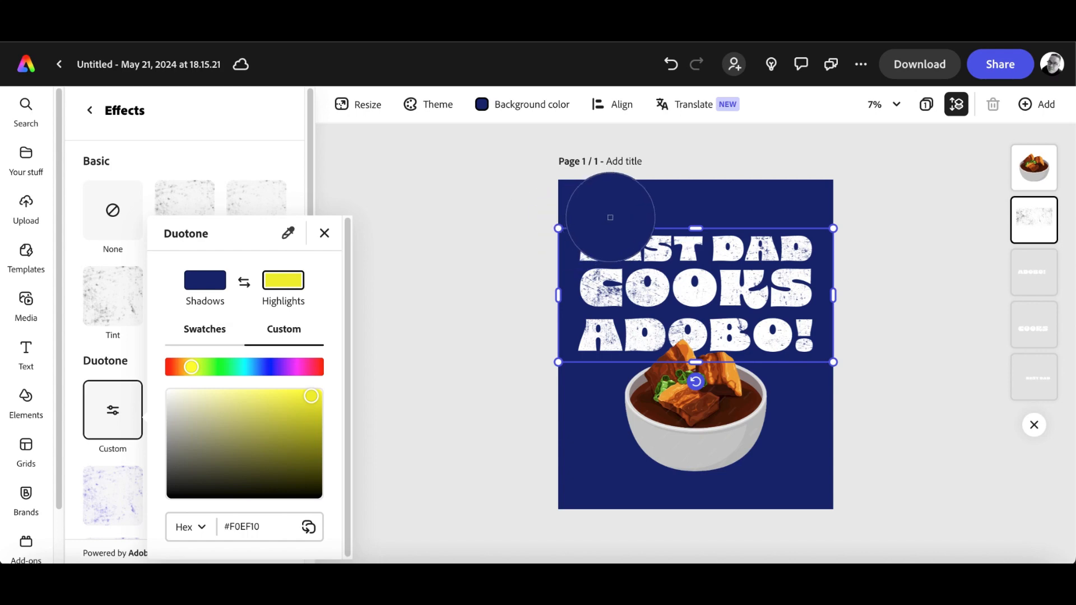
click(610, 220)
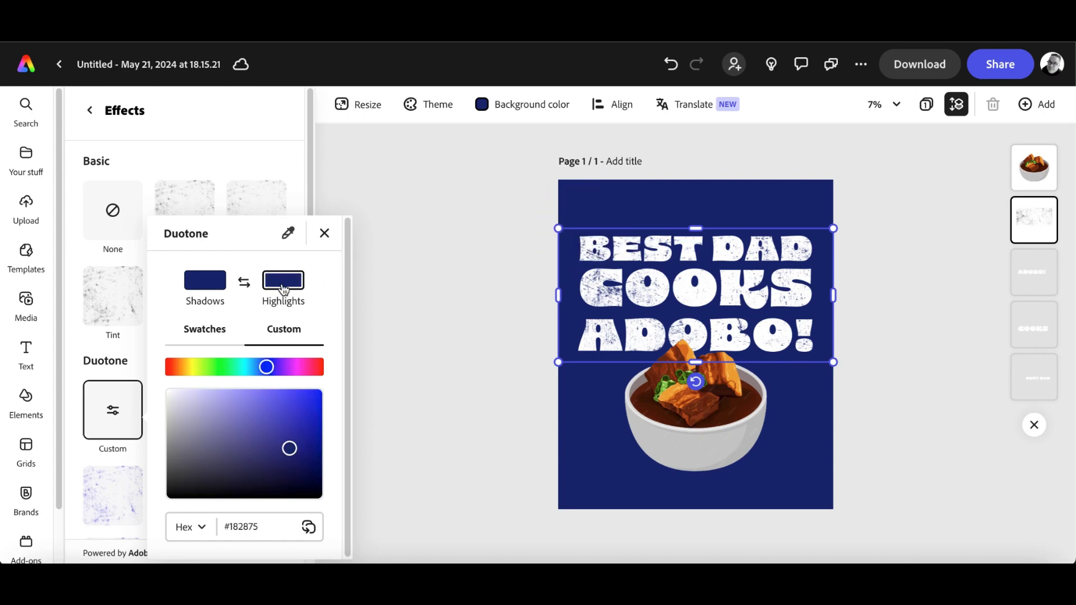
click(324, 233)
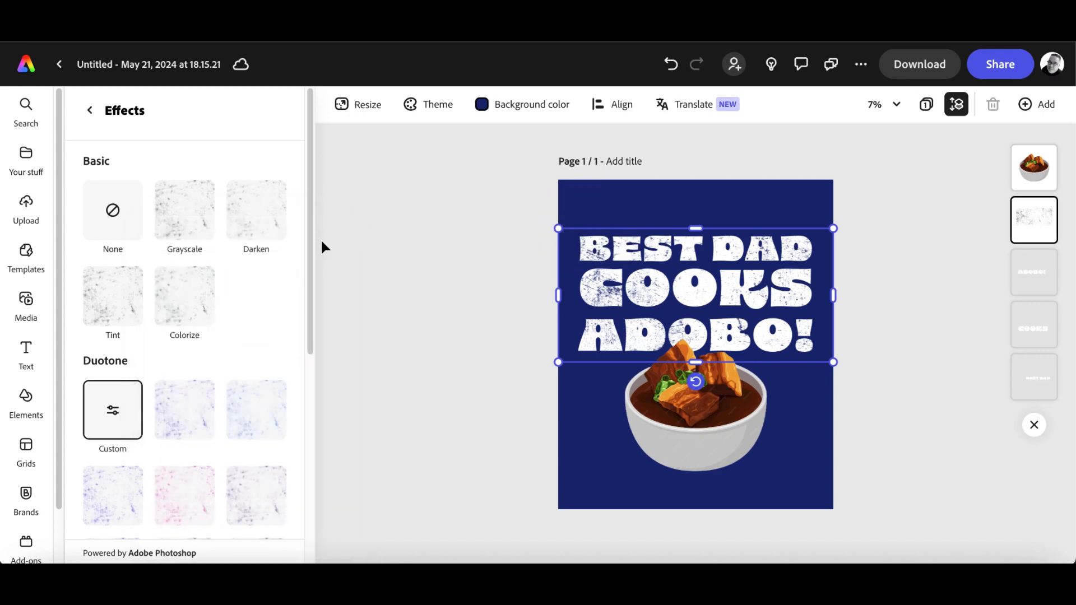
click(398, 279)
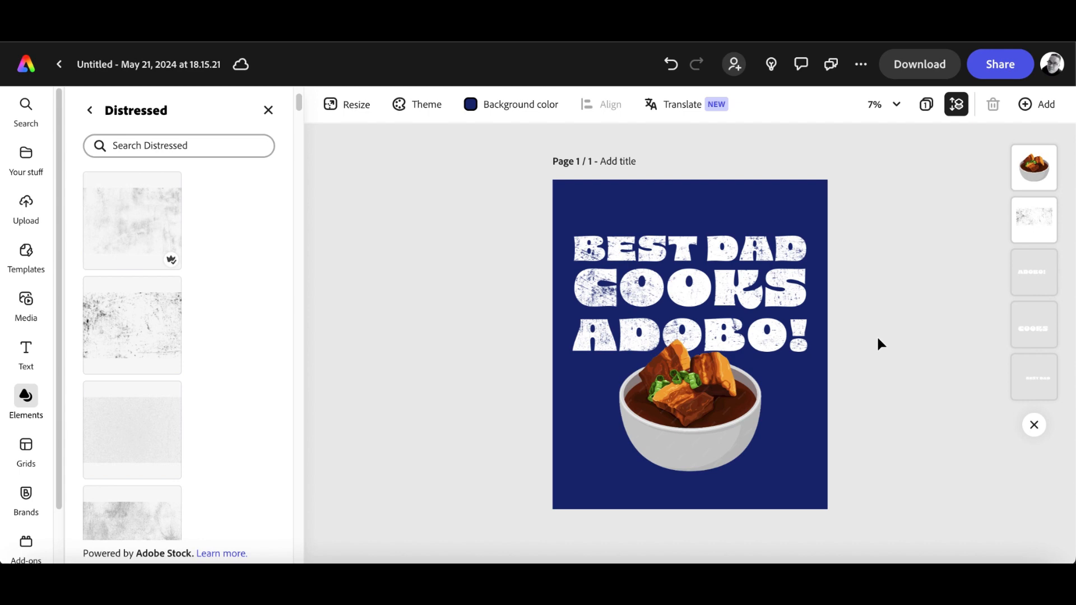
click(748, 414)
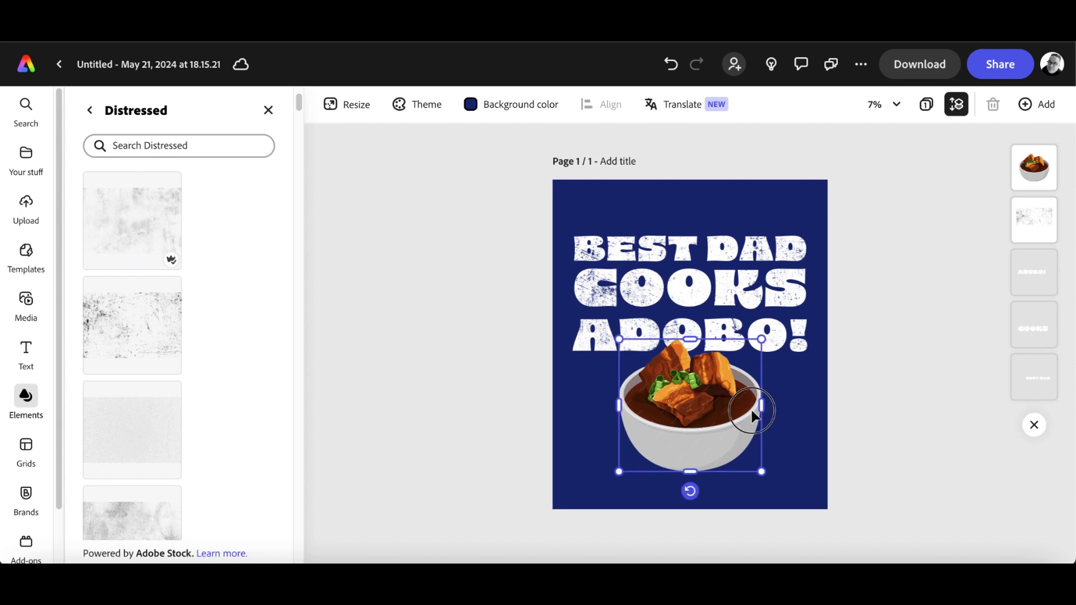
click(893, 387)
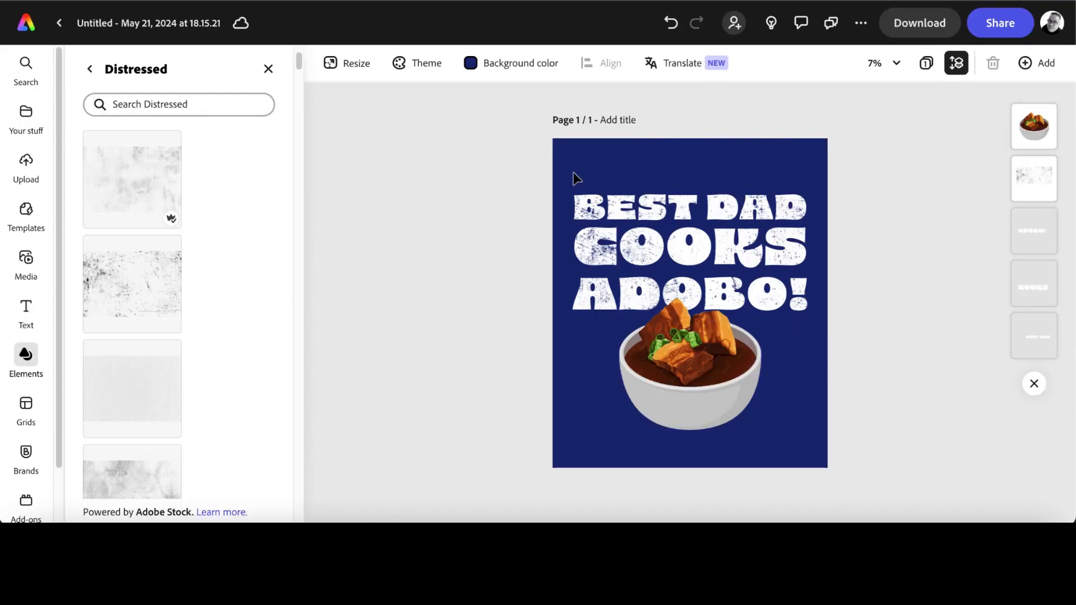
drag(675, 232, 741, 396)
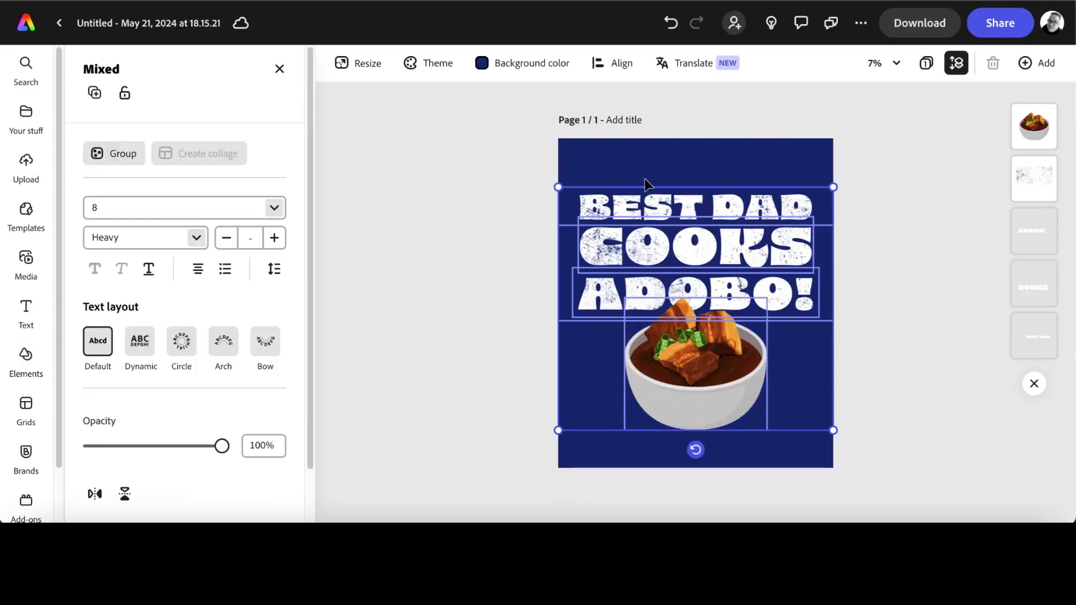
click(909, 167)
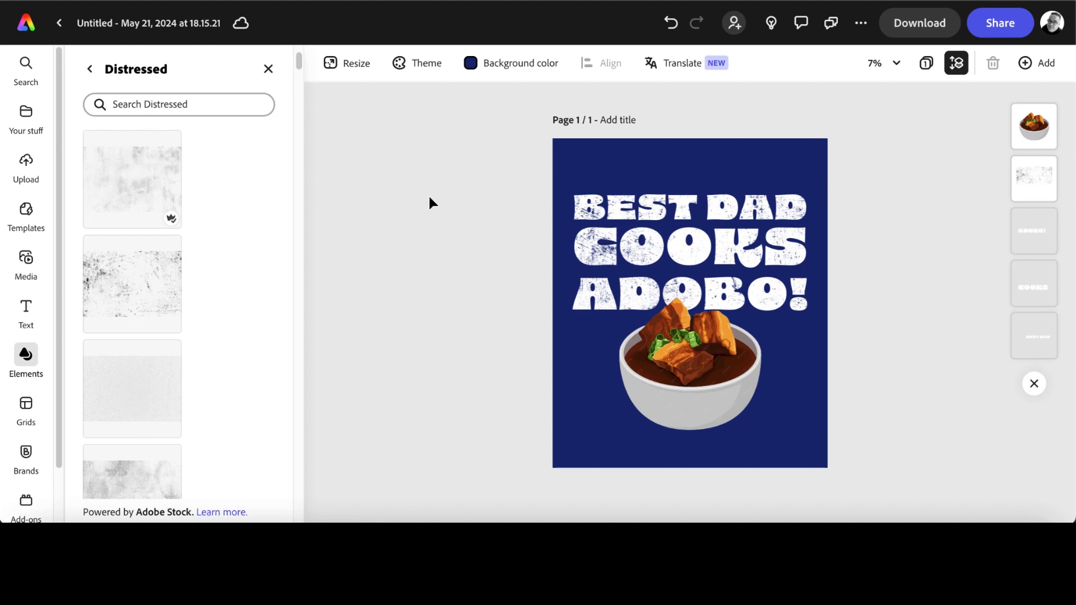
Clear the side panels from the workspace and rename the file as "best dads cook adobo".
click(268, 69)
scroll(237, 281, down, 1)
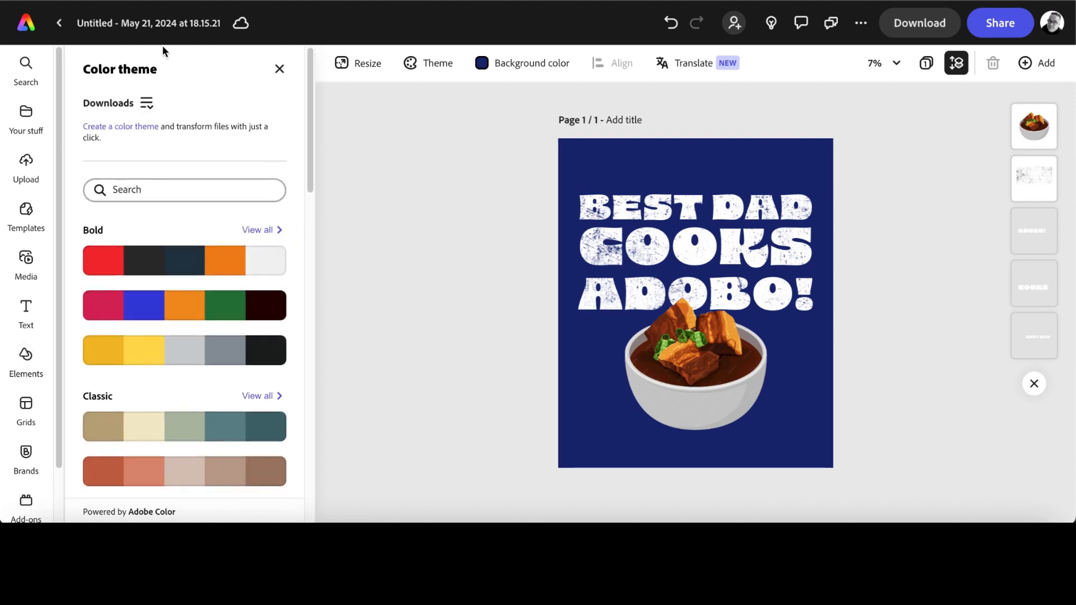
click(278, 69)
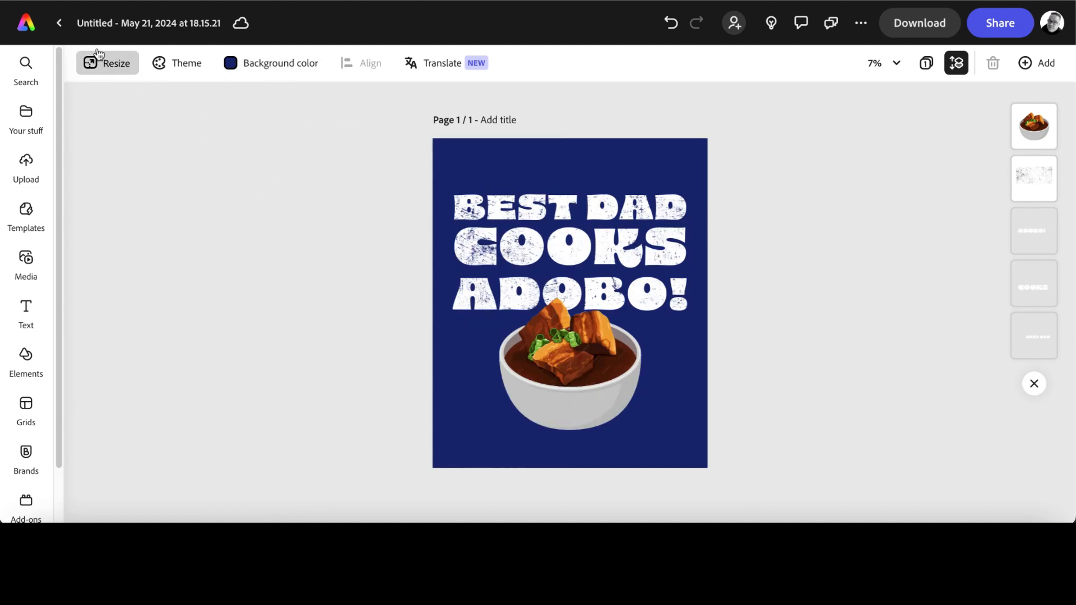
click(94, 23)
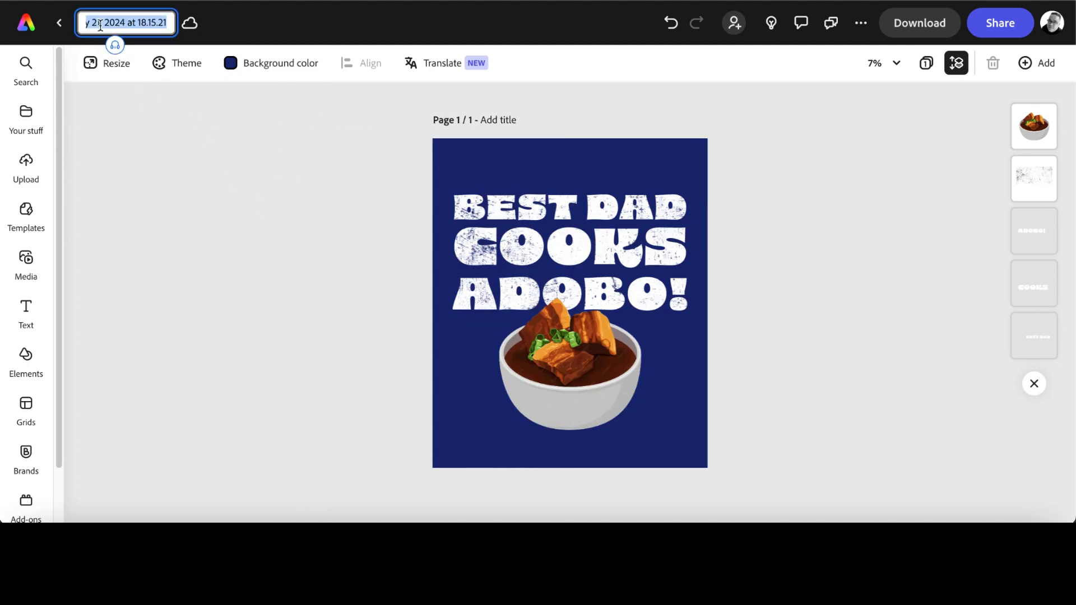
text(best da)
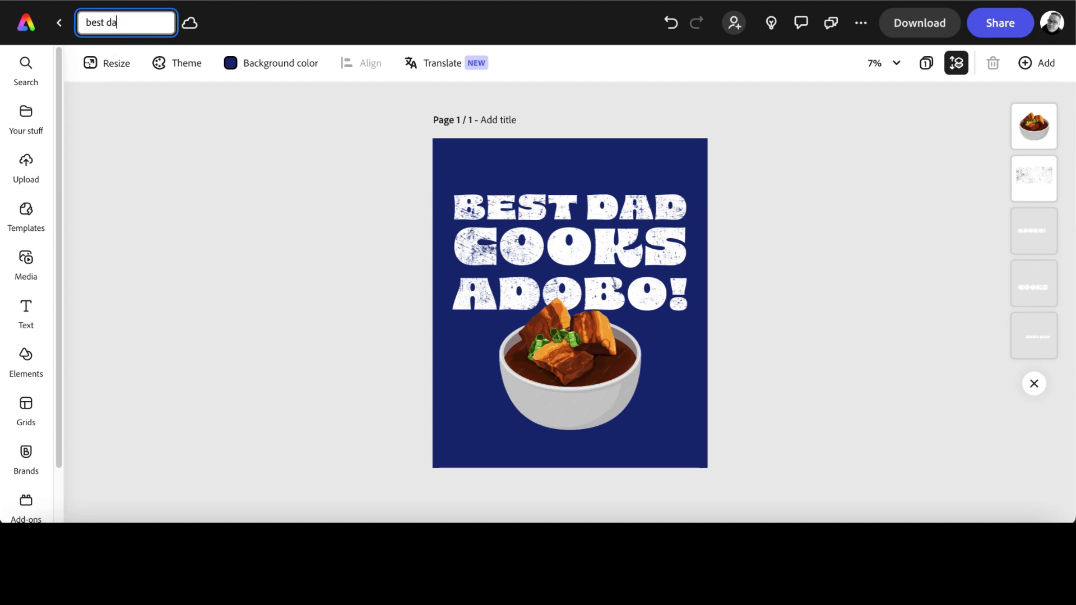
text(d)
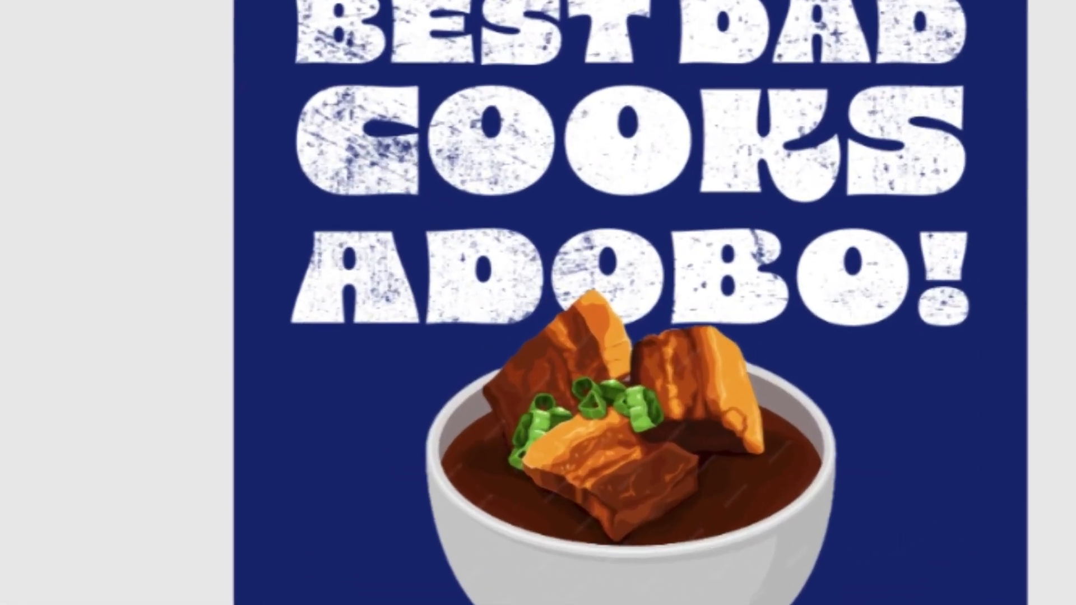
text(s)
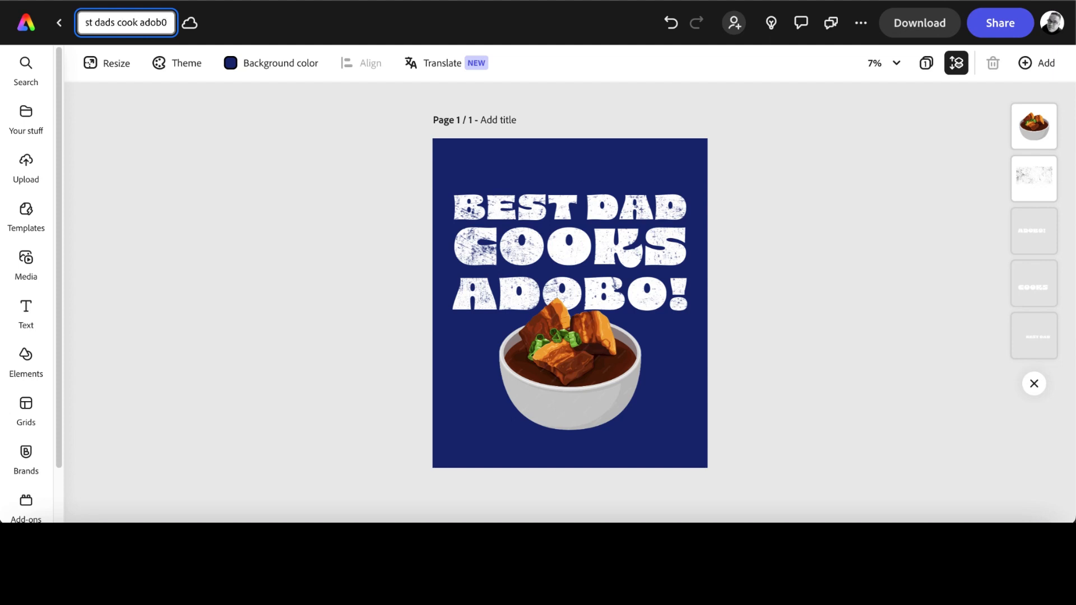
text(o)
key(Return)
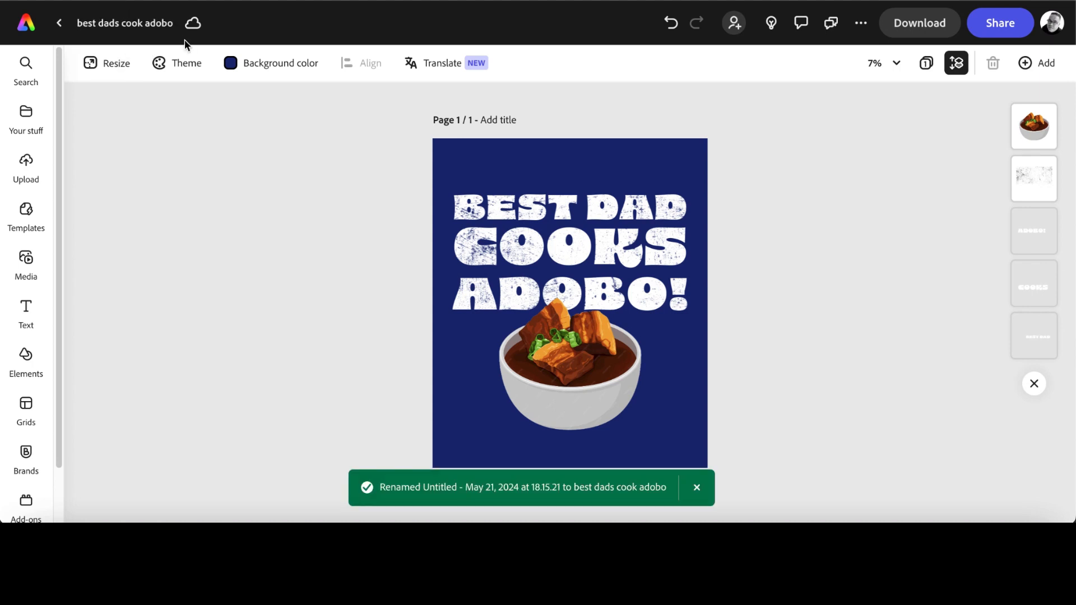